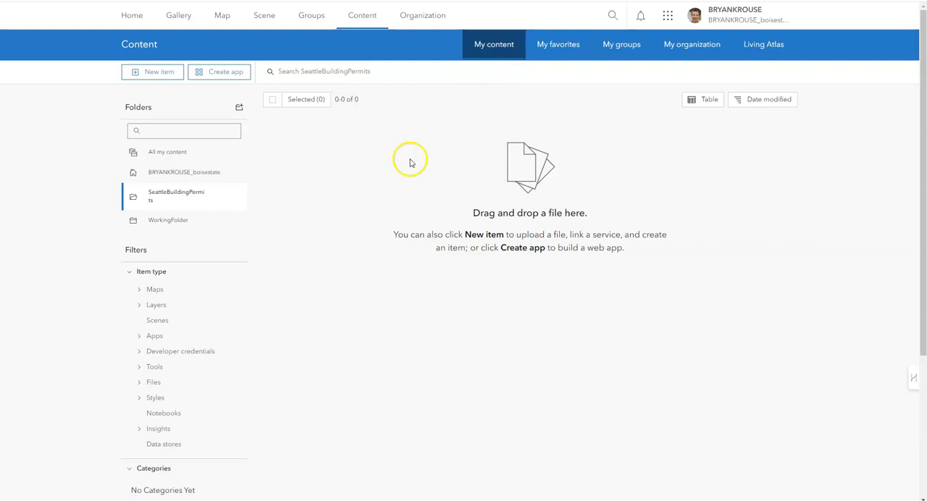
# - Review the items in all content, and return to the SeattleBuildingPermits folder
pyautogui.click(189, 159)
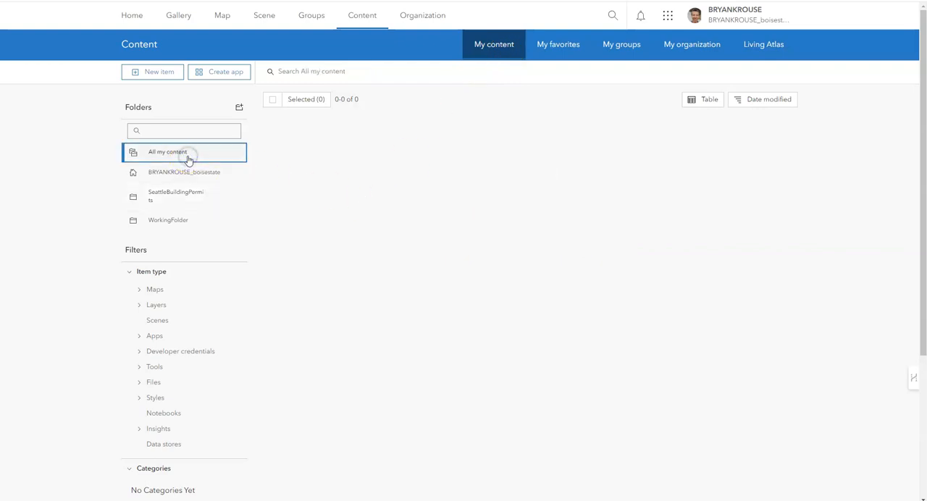
pyautogui.scroll(-3, 380, 171)
pyautogui.scroll(3, 384, 174)
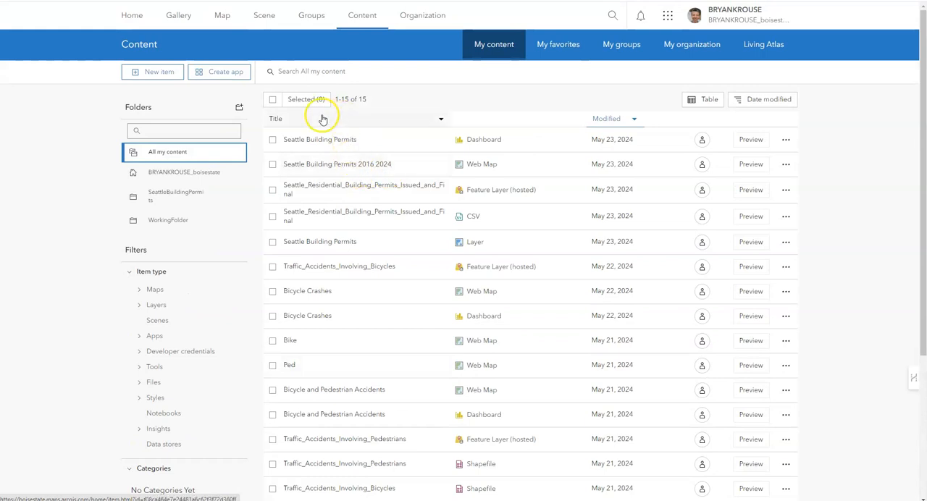
pyautogui.click(181, 197)
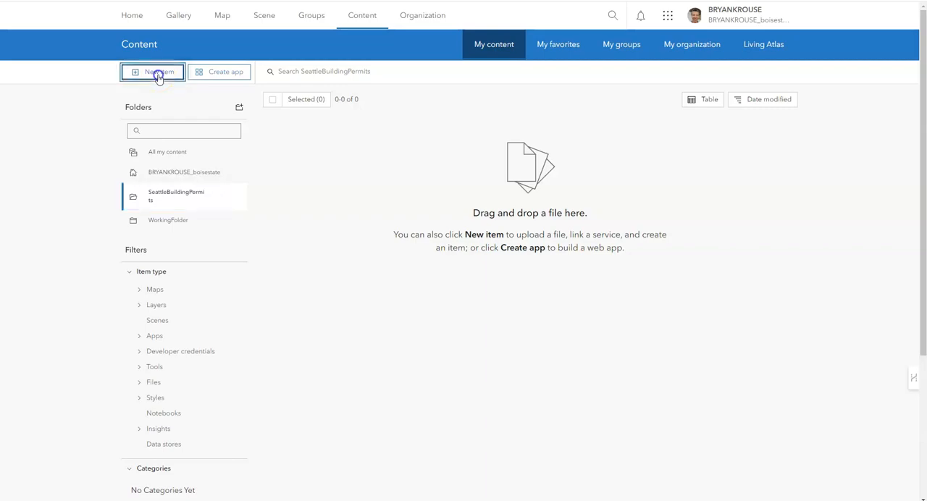
# - Start a new item from the device file Seattle Residential Building Permits 2015_2023 in the SeattleBuildingPermits ExcelData folder
pyautogui.click(158, 73)
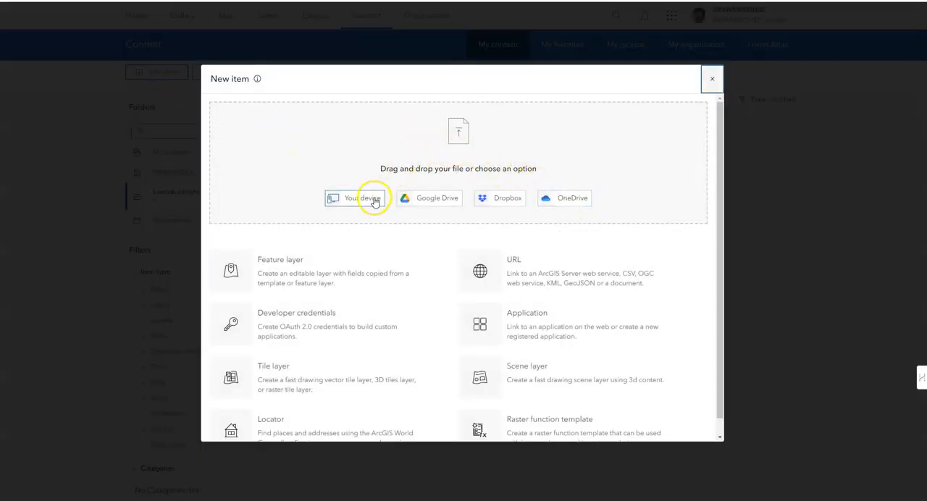
pyautogui.click(173, 499)
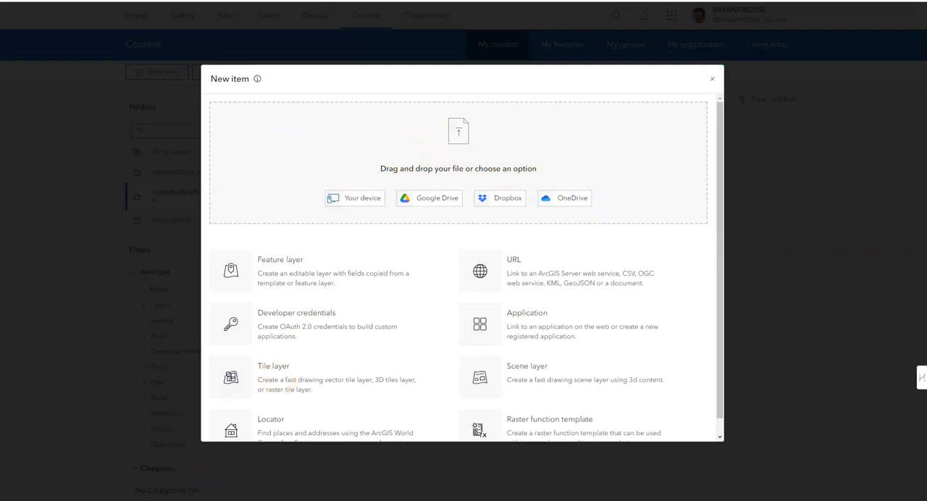
pyautogui.click(356, 207)
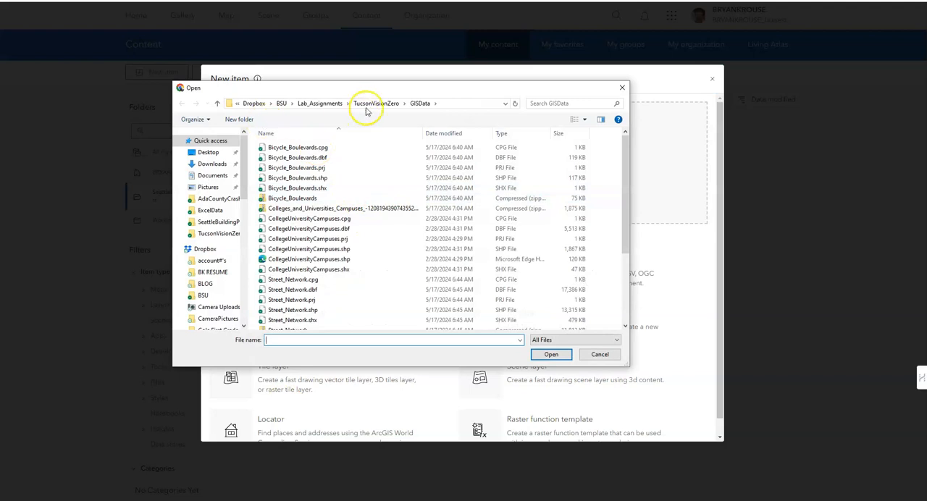
pyautogui.click(329, 103)
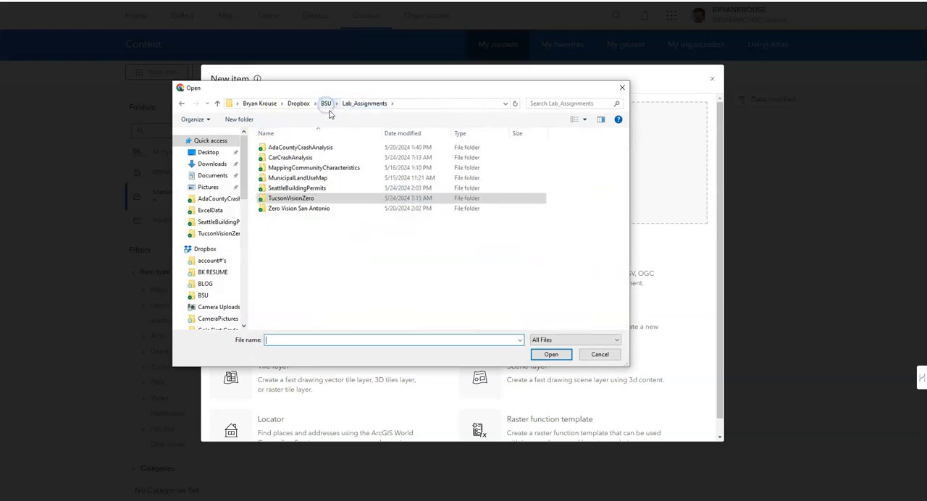
pyautogui.doubleClick(317, 189)
pyautogui.doubleClick(290, 147)
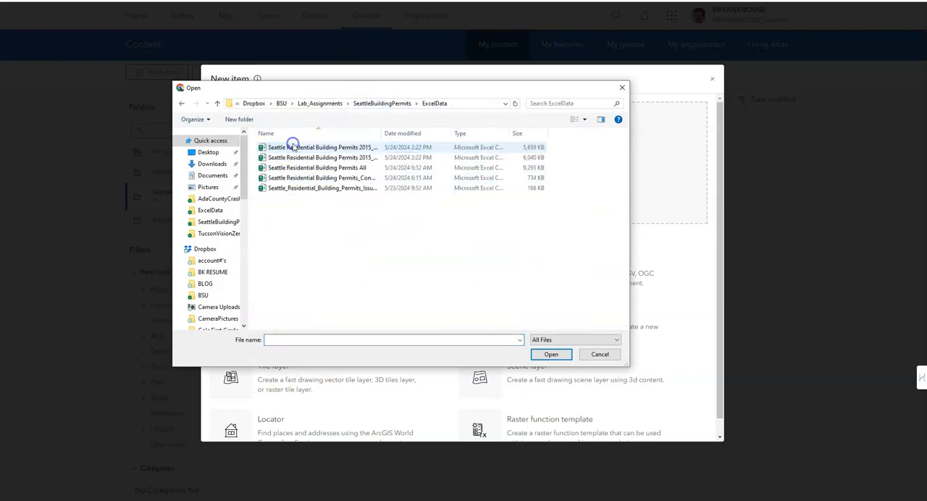
pyautogui.moveTo(377, 133); pyautogui.dragTo(418, 133)
pyautogui.click(384, 149)
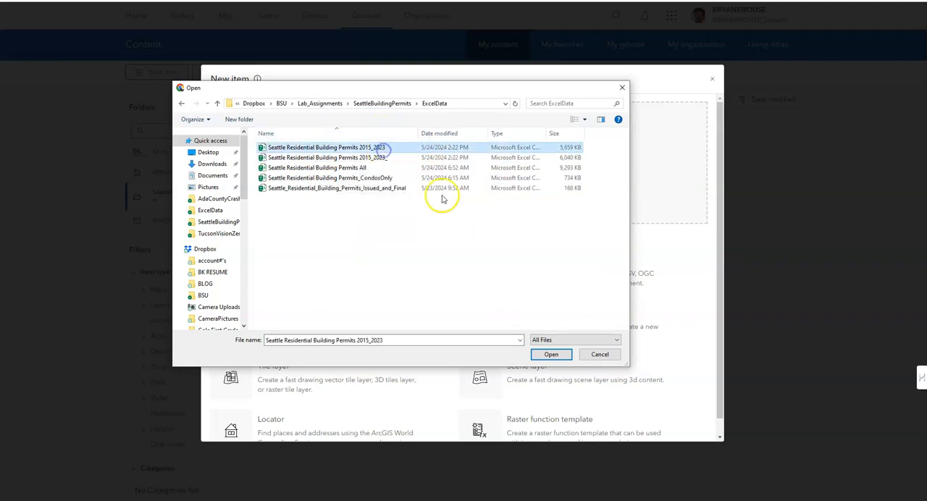
pyautogui.click(549, 357)
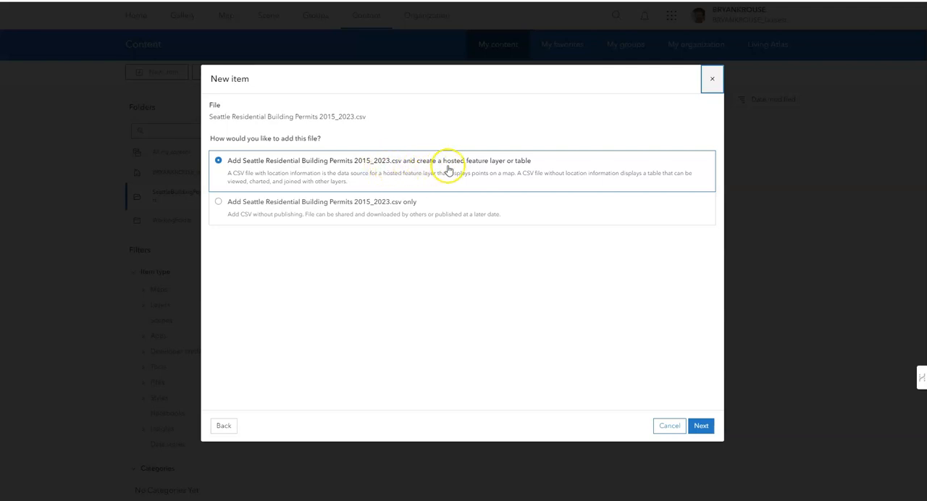
# - Set the CSV to create a hosted feature layer with all fields, located by latitude y and longitude x
pyautogui.click(702, 428)
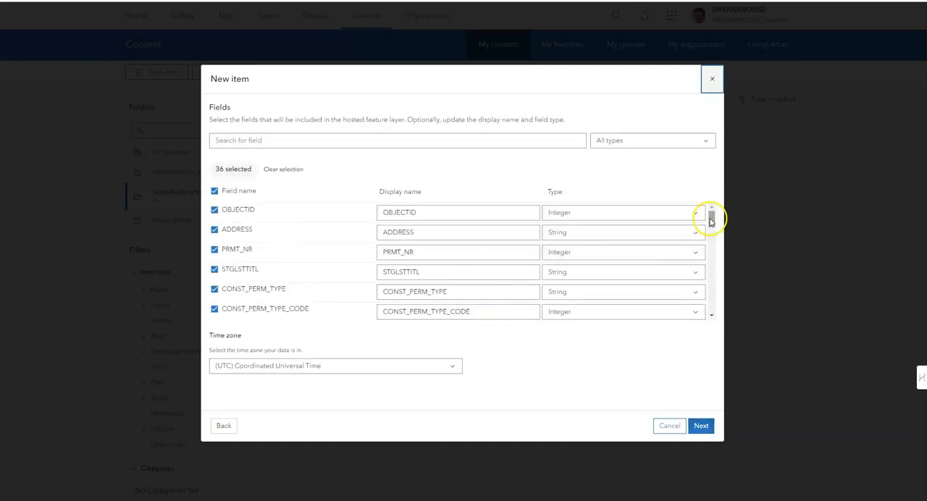
pyautogui.moveTo(711, 220); pyautogui.dragTo(711, 256)
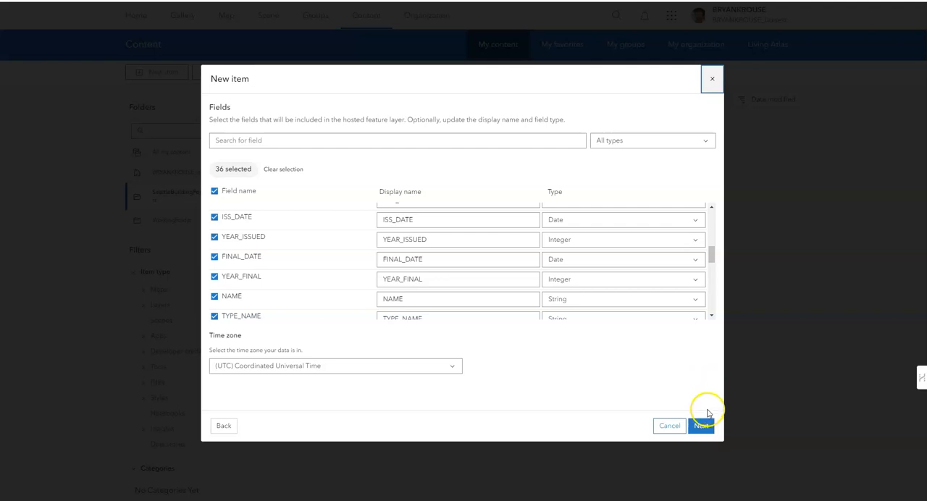
pyautogui.click(702, 426)
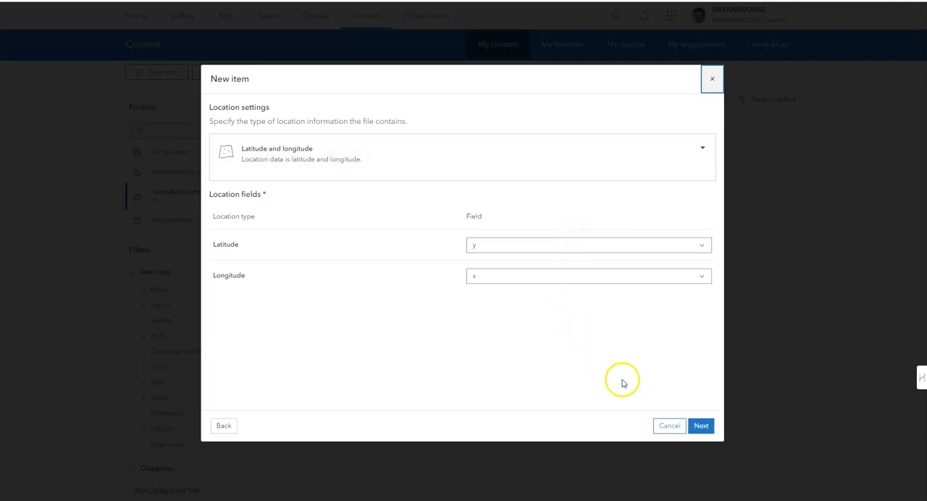
pyautogui.click(706, 426)
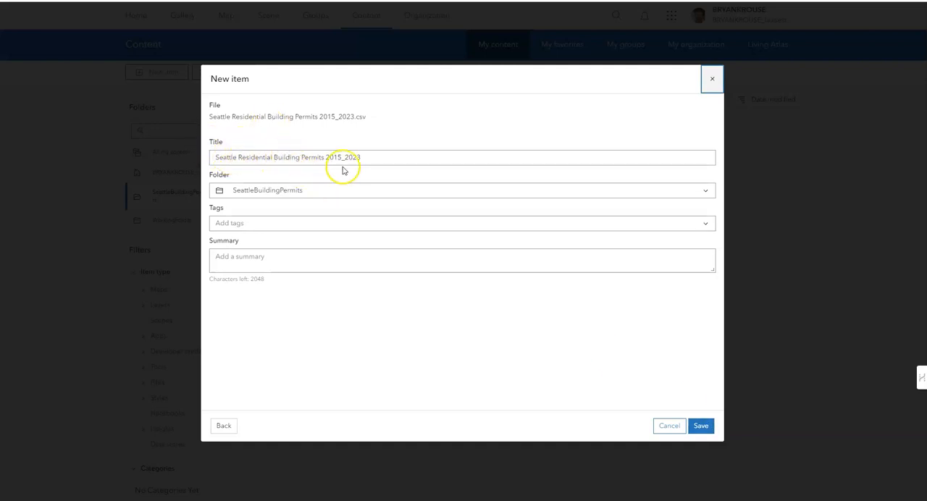
# - Tag the item URBAN 351, copy its title into the summary as Seattle Residential Building Permits 2015_2023, and save it
pyautogui.click(296, 223)
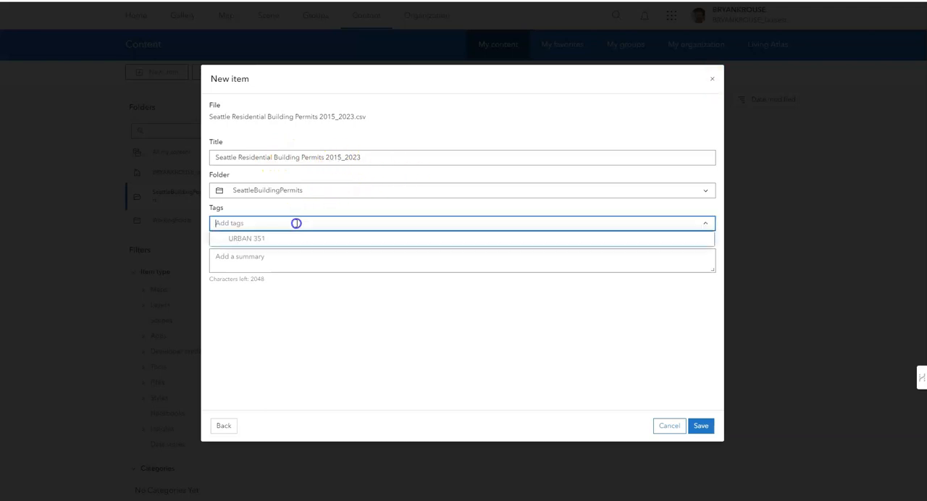
pyautogui.click(258, 239)
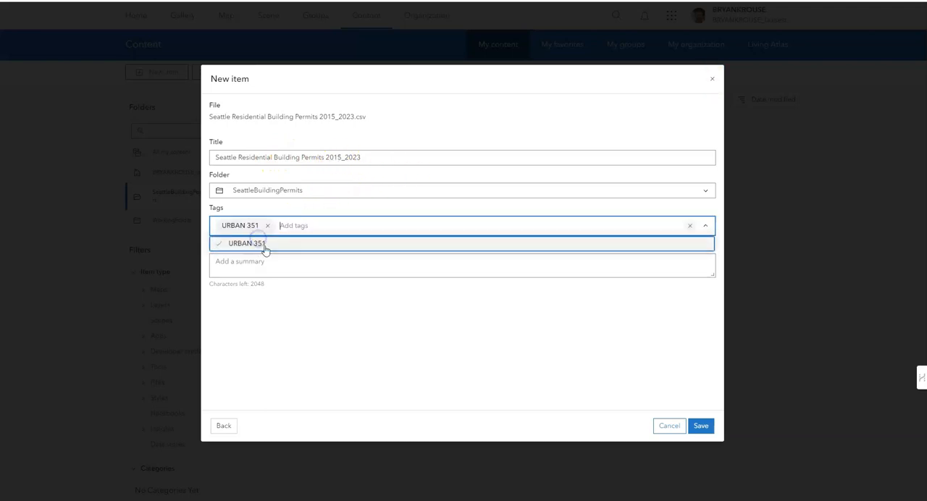
pyautogui.click(265, 261)
pyautogui.moveTo(371, 157); pyautogui.dragTo(212, 158)
pyautogui.hotkey('ctrl', 'c')
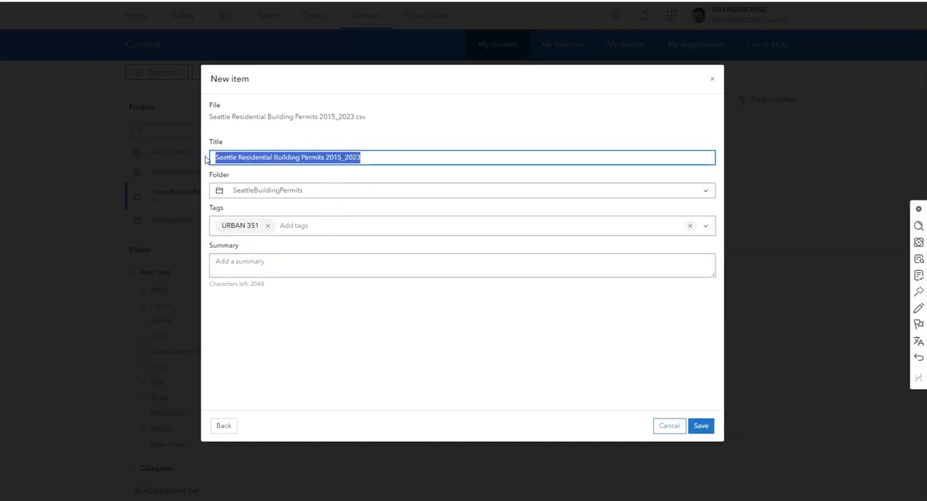
pyautogui.click(250, 269)
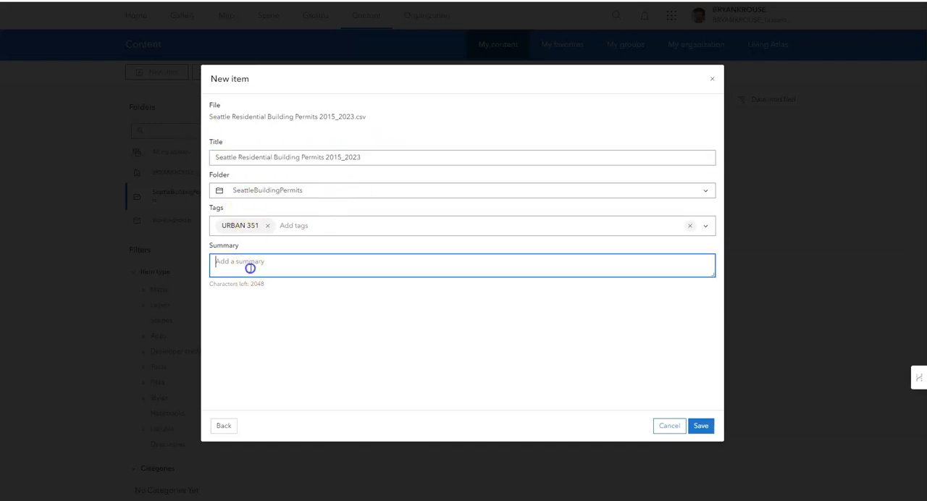
pyautogui.hotkey('ctrl', 'v')
pyautogui.click(421, 370)
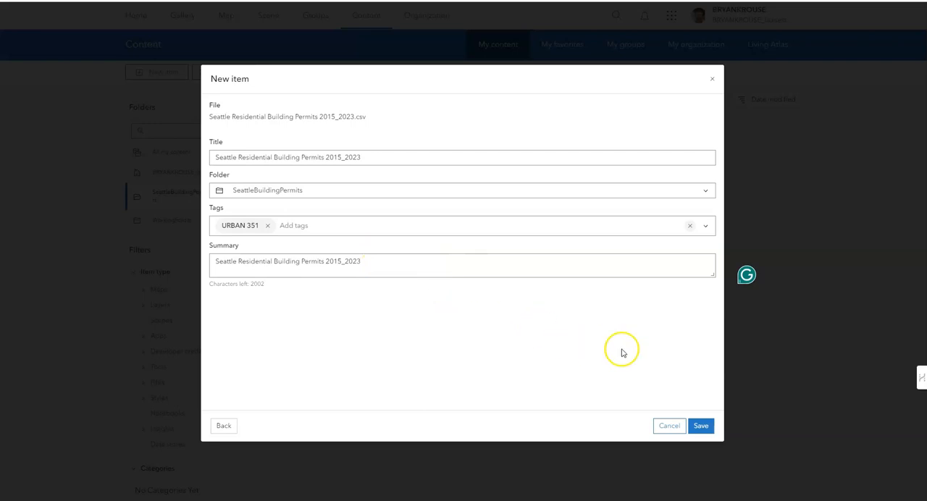
pyautogui.click(705, 431)
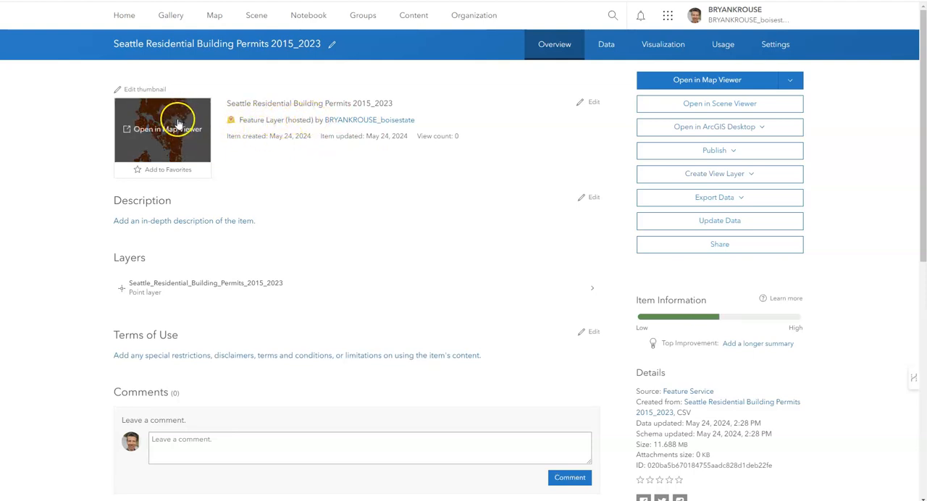
# - Open the hosted feature layer Seattle Residential Building Permits 2015_2023 from the content list in Map Viewer
pyautogui.click(421, 17)
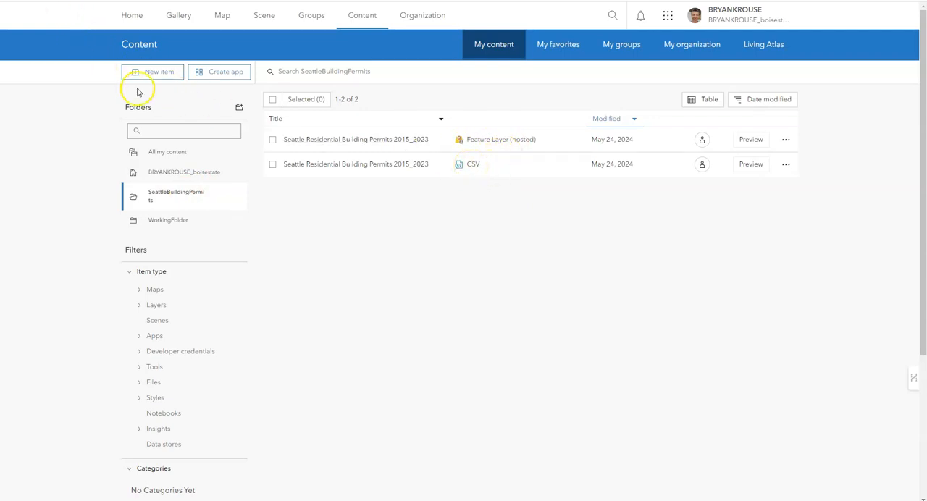
pyautogui.click(372, 142)
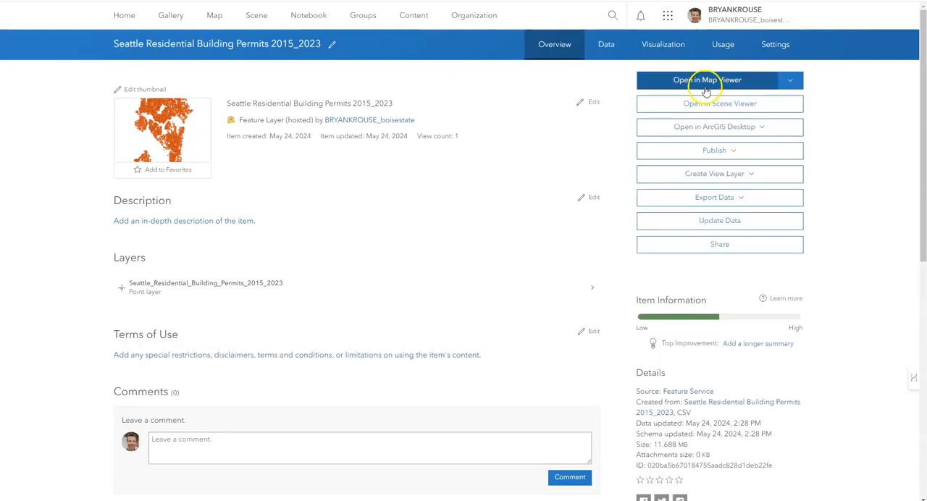
pyautogui.click(795, 81)
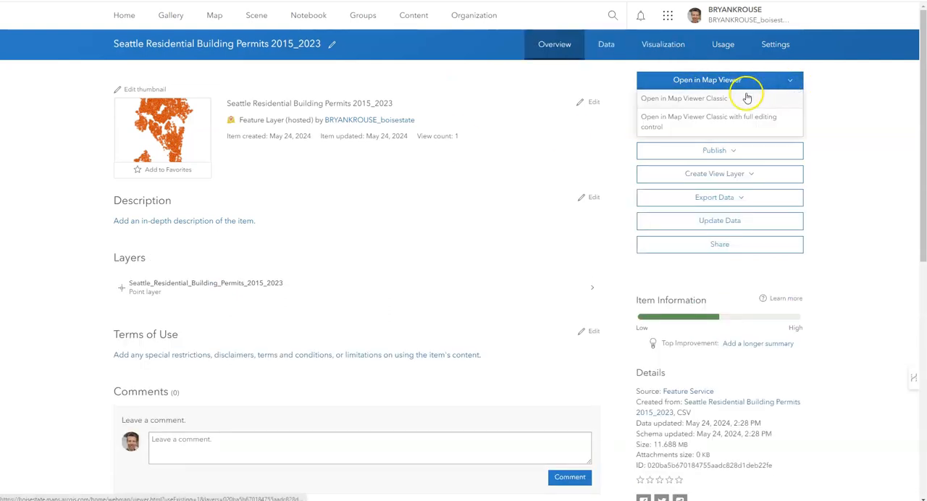
pyautogui.click(708, 81)
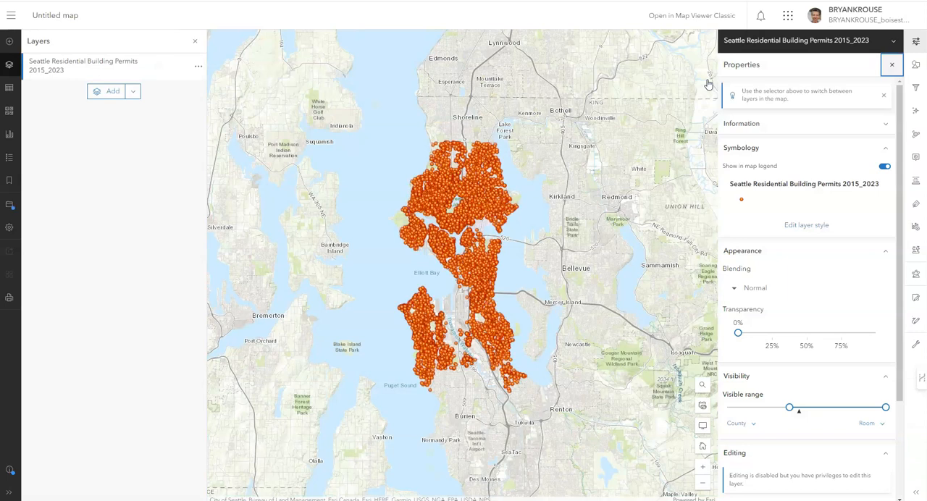
# - Style the permits layer by the DWELTYPE field using Types (unique symbols)
pyautogui.click(642, 95)
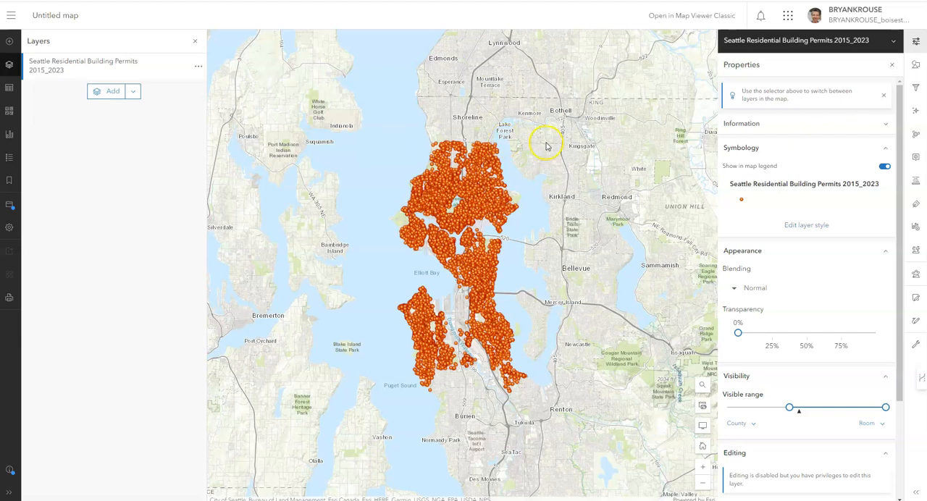
pyautogui.click(807, 229)
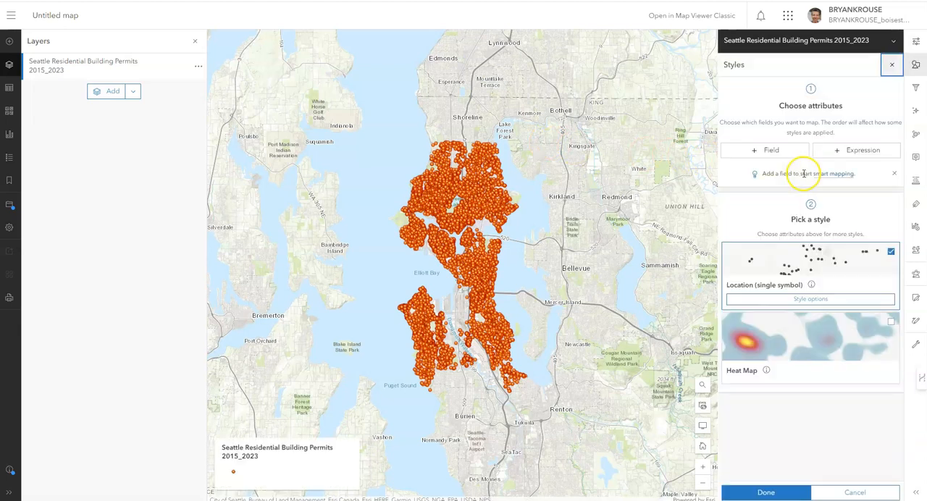
pyautogui.click(771, 151)
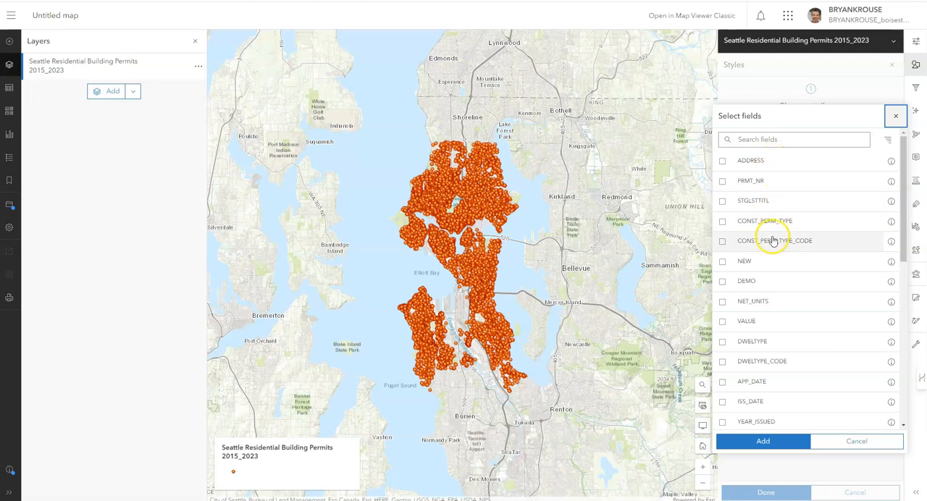
pyautogui.scroll(-2, 770, 245)
pyautogui.scroll(-4, 771, 250)
pyautogui.scroll(-3, 770, 250)
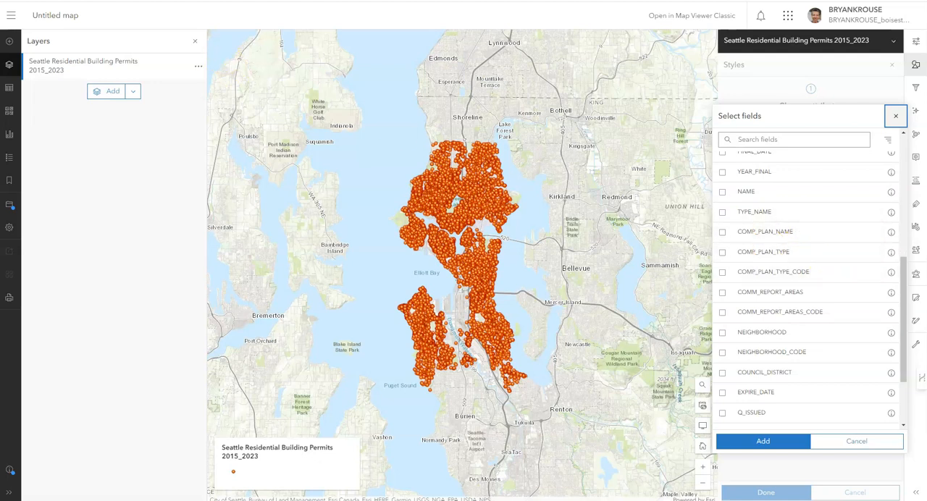
pyautogui.scroll(5, 741, 263)
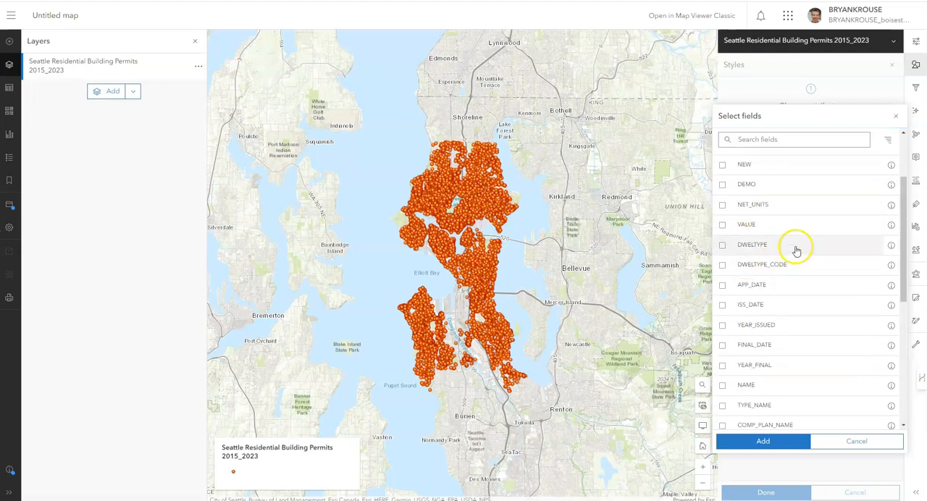
pyautogui.click(722, 248)
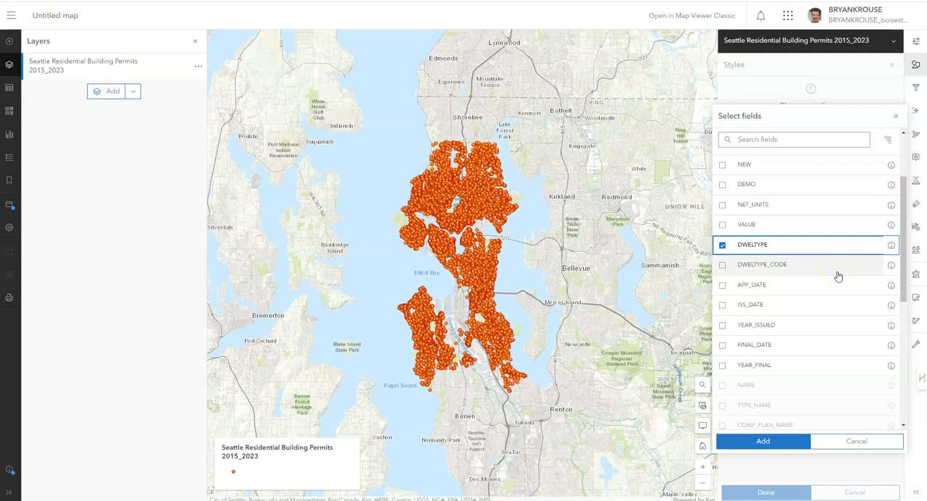
pyautogui.click(788, 440)
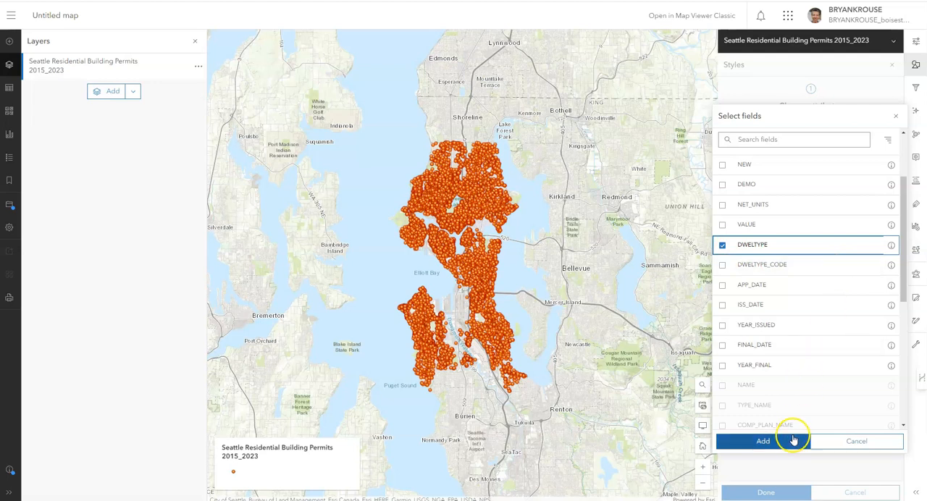
pyautogui.click(832, 334)
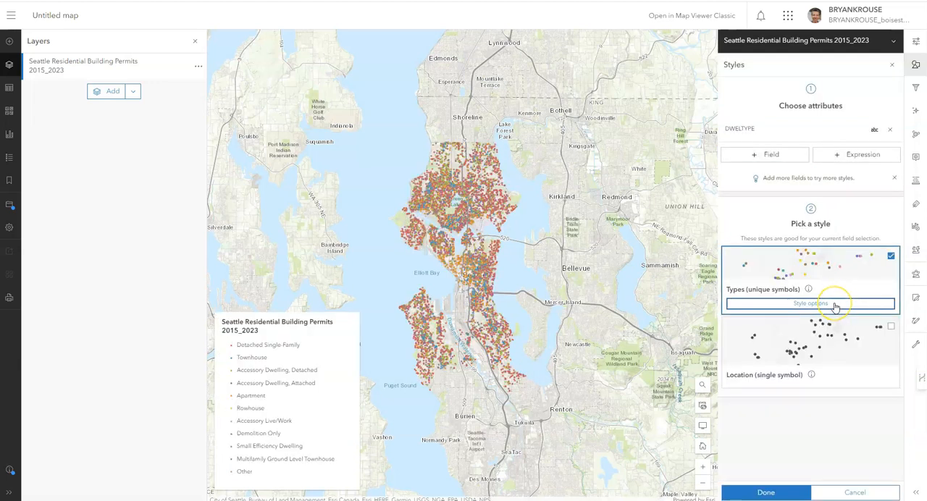
# - Reorder the DWELTYPE categories so Accessory Dwelling, Attached is first and Accessory Dwelling, Detached is second
pyautogui.click(835, 305)
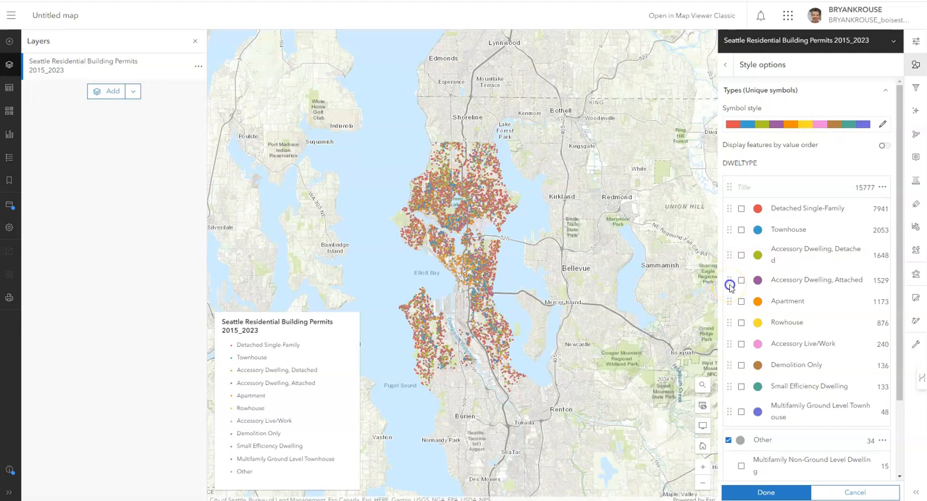
pyautogui.moveTo(731, 284); pyautogui.dragTo(730, 206)
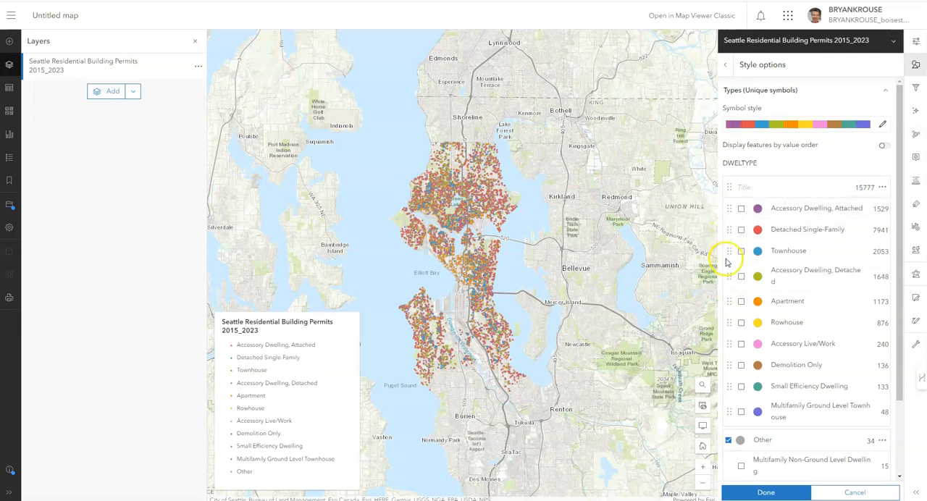
pyautogui.moveTo(731, 278); pyautogui.dragTo(739, 233)
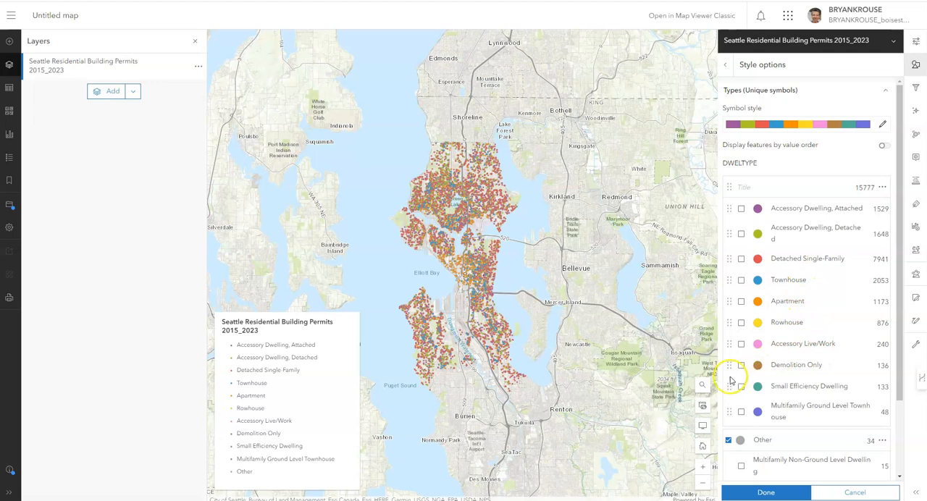
# - Move Multifamily Ground Level Townhouse and Small Efficiency Dwelling above Demolition Only, hide the Other category, and apply the style options
pyautogui.moveTo(727, 412); pyautogui.dragTo(728, 362)
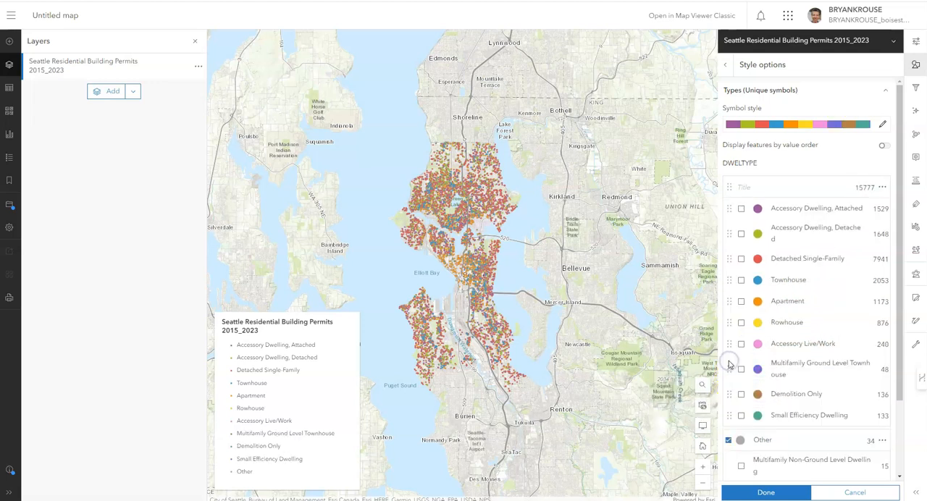
pyautogui.moveTo(731, 415); pyautogui.dragTo(729, 385)
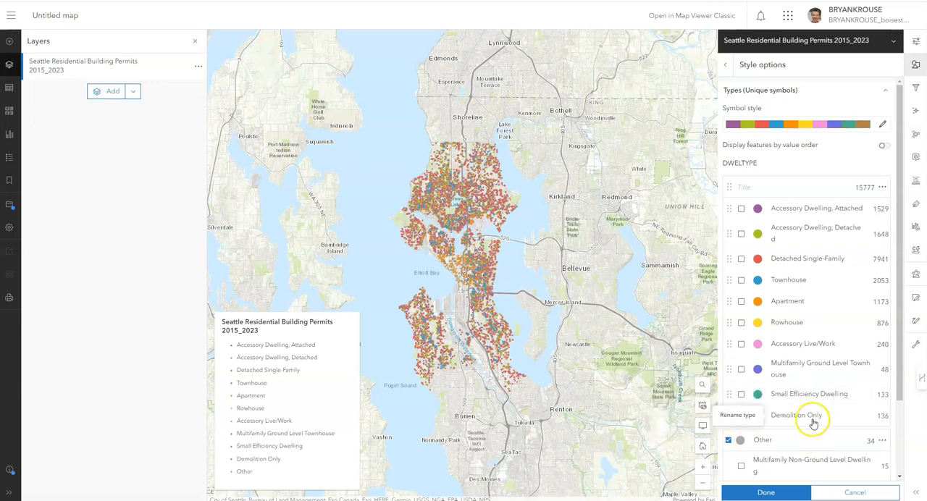
pyautogui.scroll(-1, 812, 416)
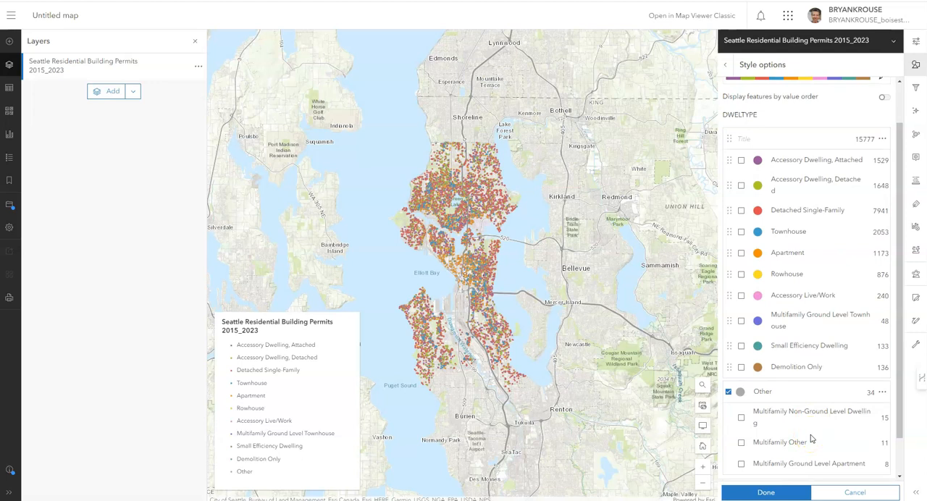
pyautogui.click(729, 394)
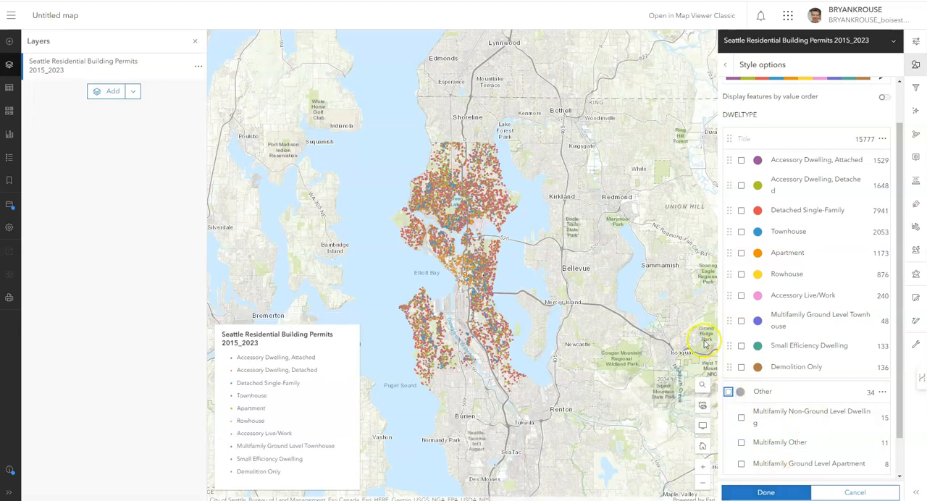
pyautogui.scroll(2, 776, 234)
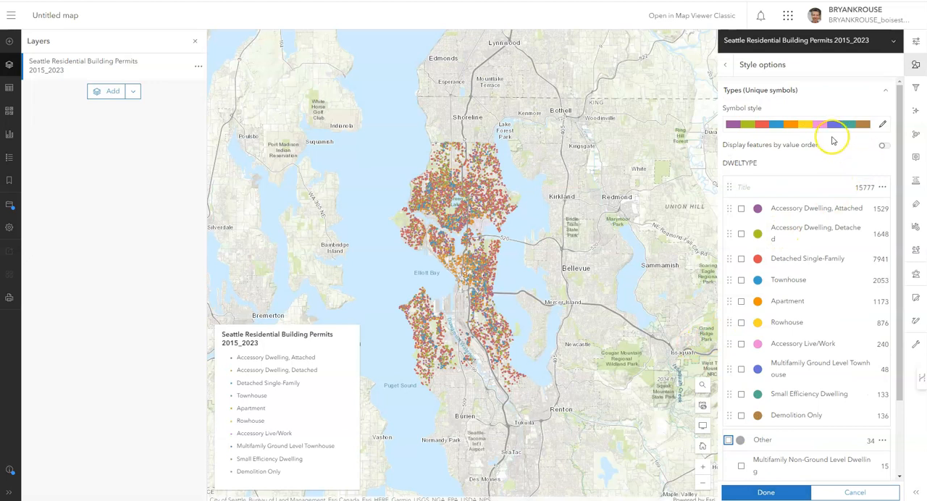
pyautogui.scroll(-1, 834, 420)
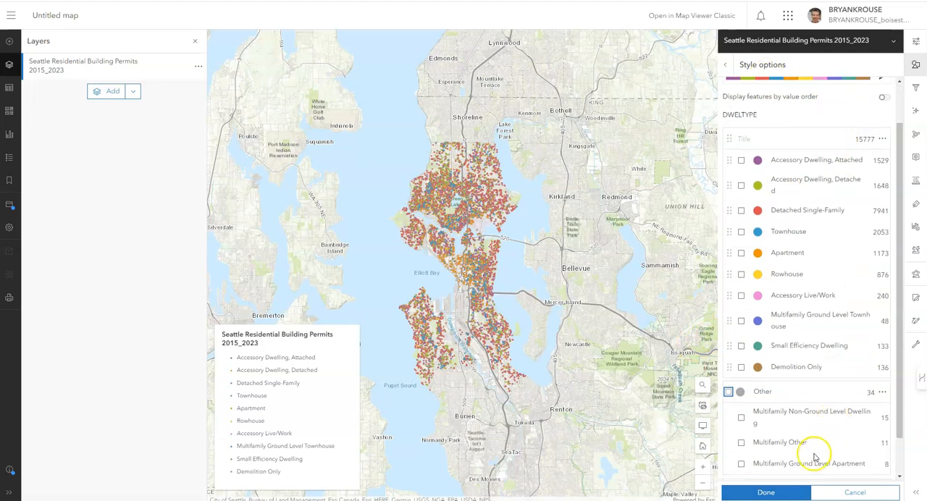
pyautogui.click(766, 493)
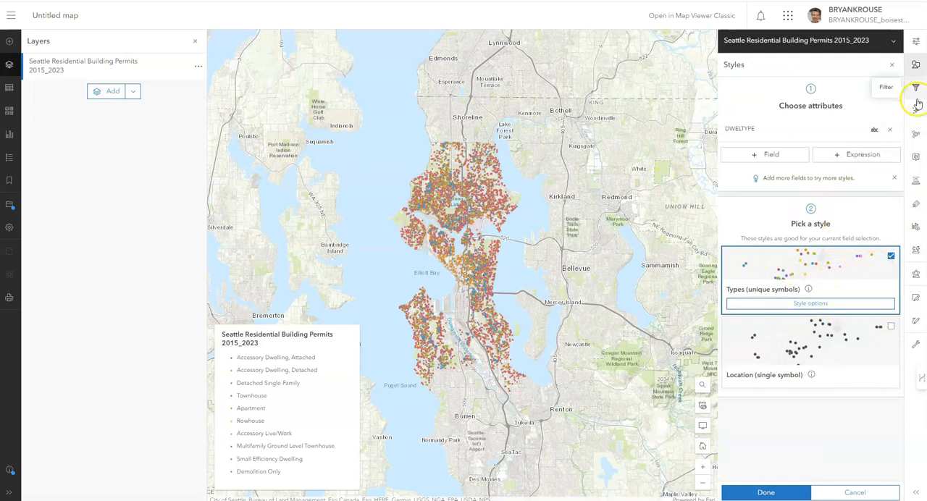
# - Set the size of the DWELTYPE point symbols to 4 px in the symbol style
pyautogui.click(839, 303)
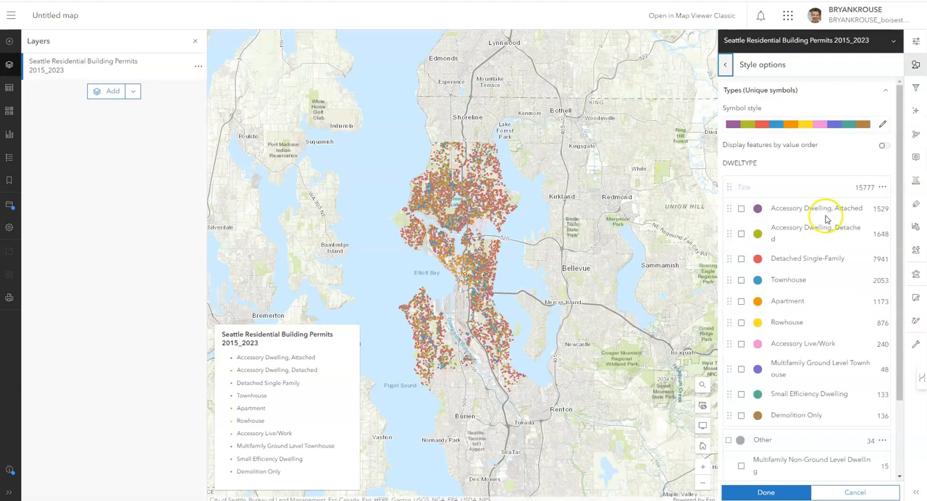
pyautogui.click(884, 126)
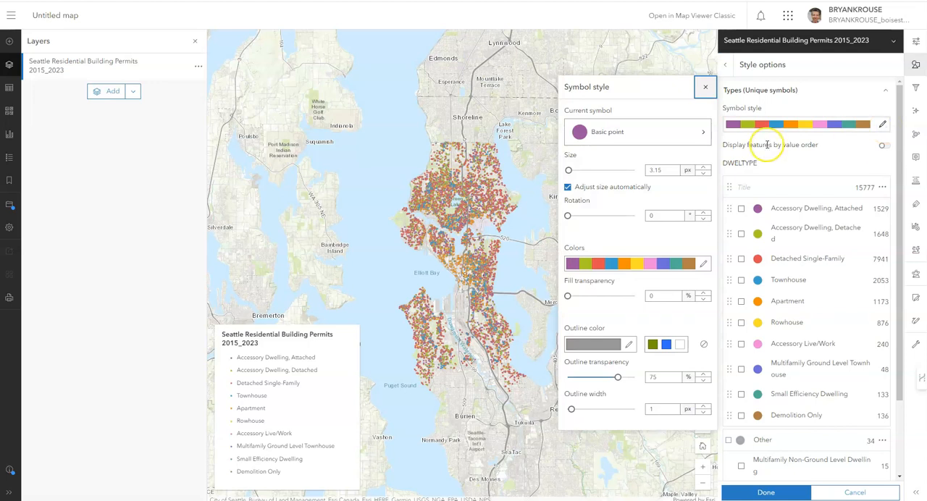
pyautogui.click(704, 168)
pyautogui.click(704, 167)
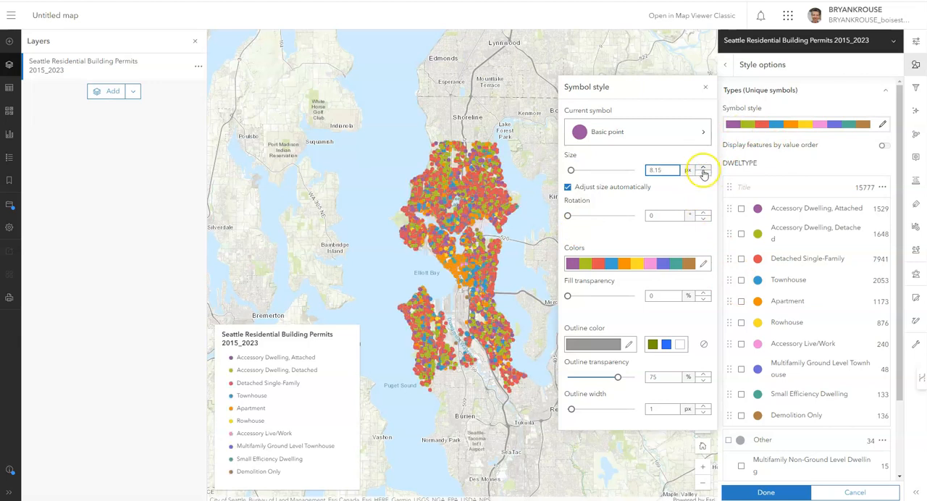
pyautogui.click(705, 175)
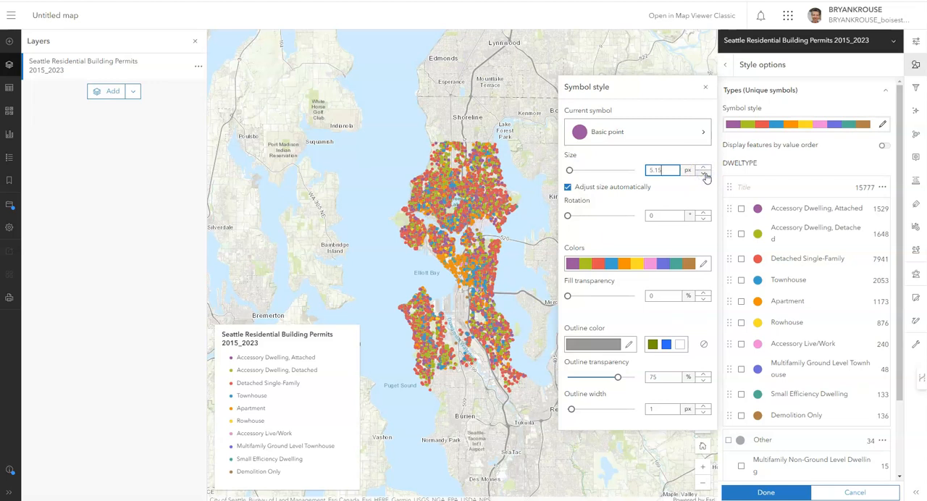
pyautogui.moveTo(673, 171); pyautogui.dragTo(645, 172)
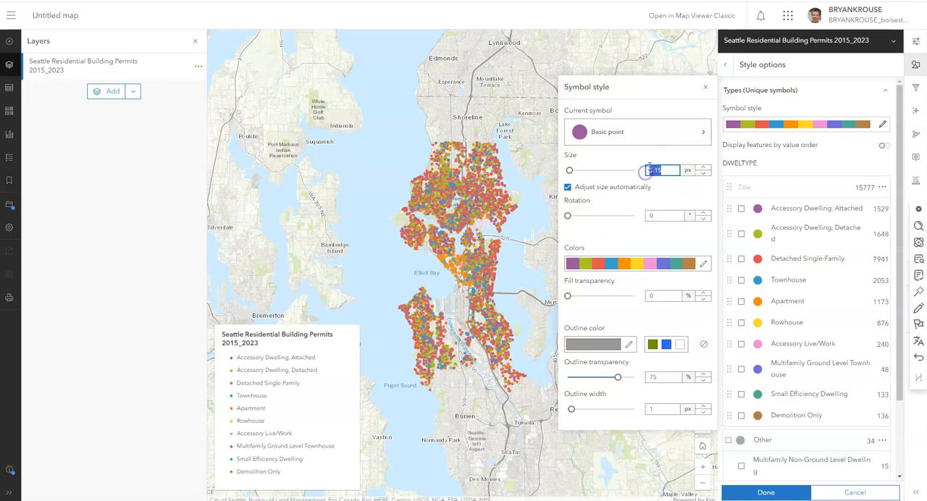
pyautogui.write('4')
pyautogui.click(650, 168)
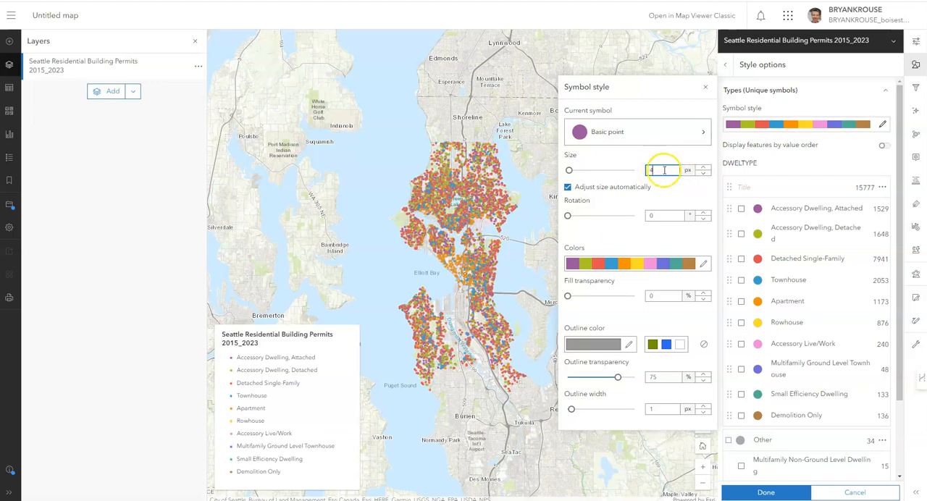
# - Set the point symbol size to 7 px at the neighborhood-level map scale around Green Lake
pyautogui.doubleClick(471, 204)
pyautogui.scroll(2, 471, 204)
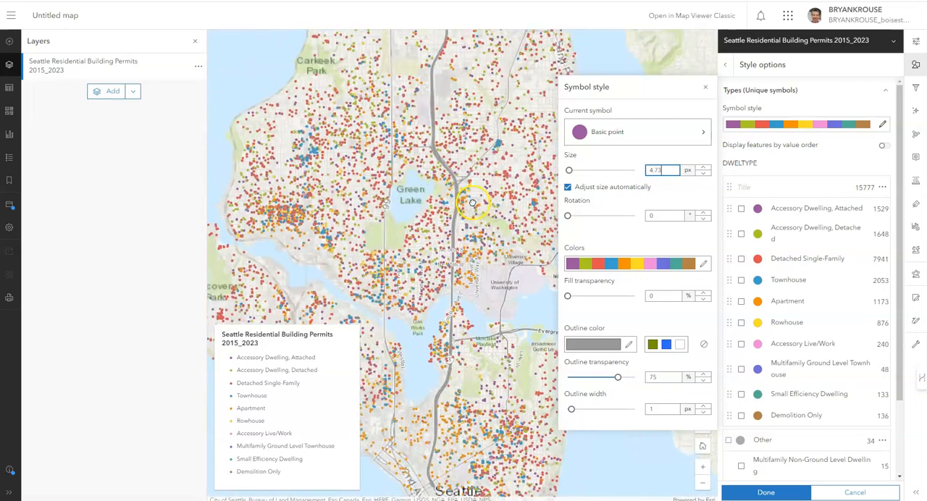
pyautogui.scroll(1, 464, 205)
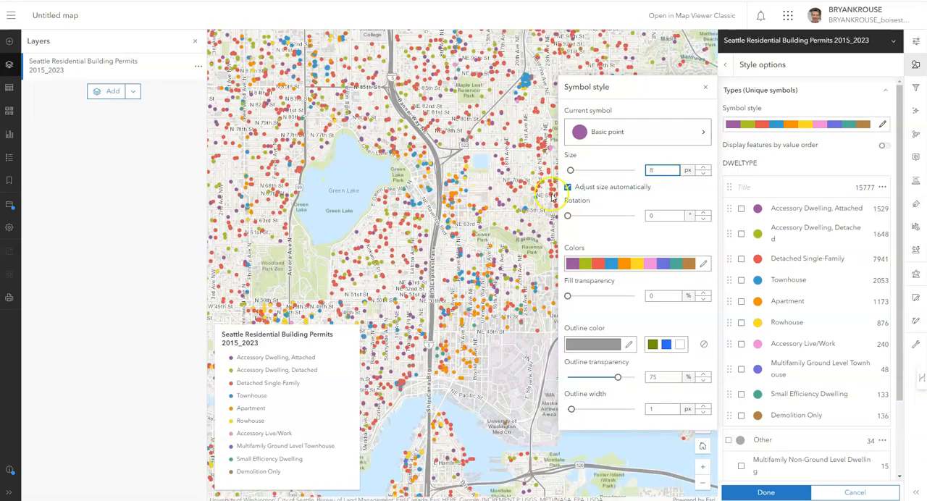
pyautogui.click(704, 175)
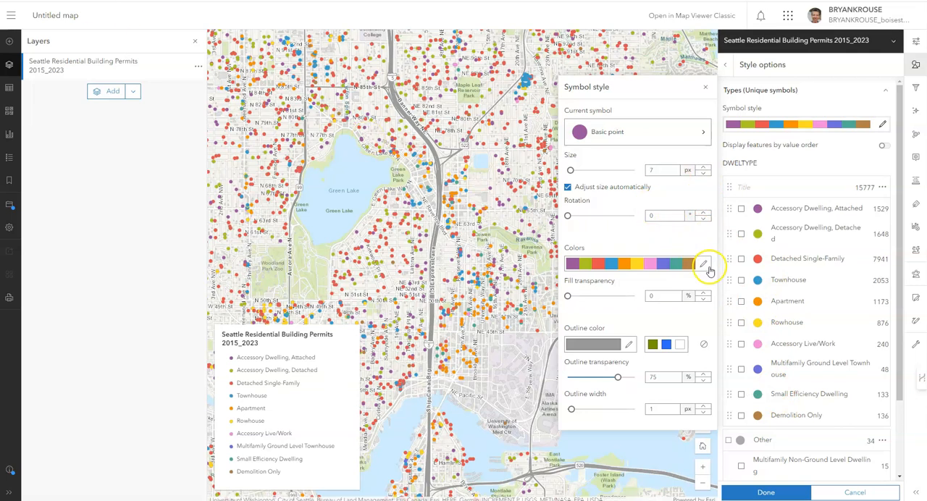
# - Restrict the color ramp choices for the dwelling-type symbols to the Best for light backgrounds category
pyautogui.click(707, 267)
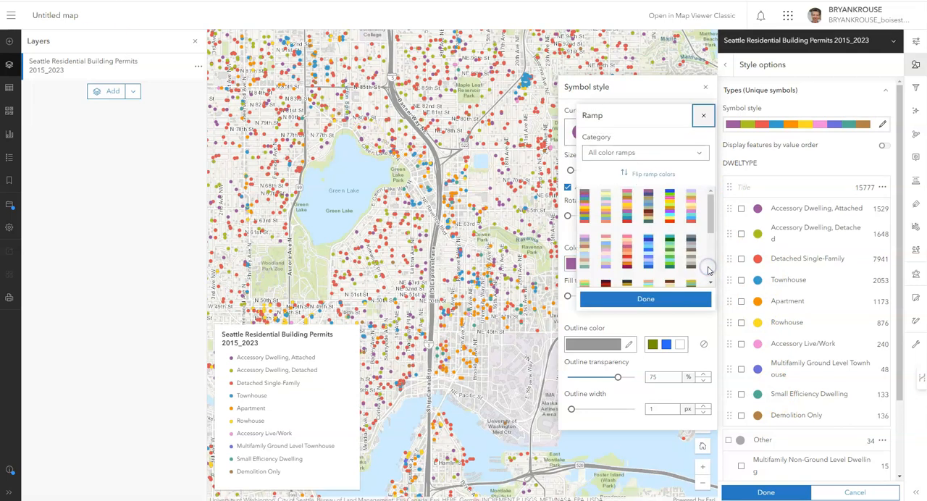
pyautogui.click(701, 154)
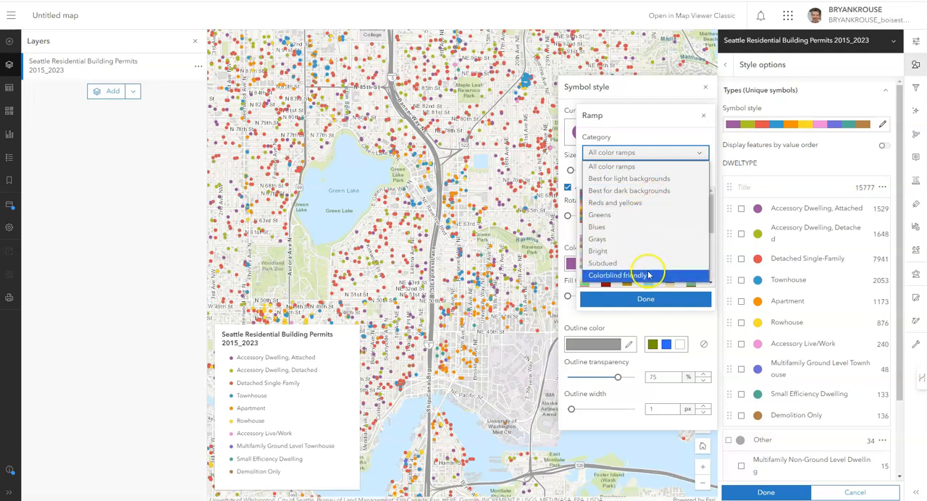
pyautogui.click(665, 181)
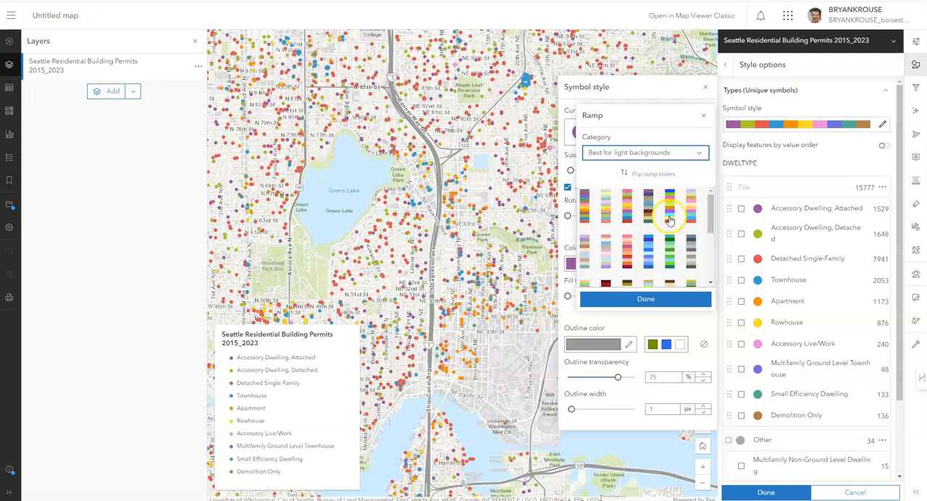
# - Try several color ramps on the dwelling types, including bright, pastel, gray, blue and red-pink ones
pyautogui.click(670, 217)
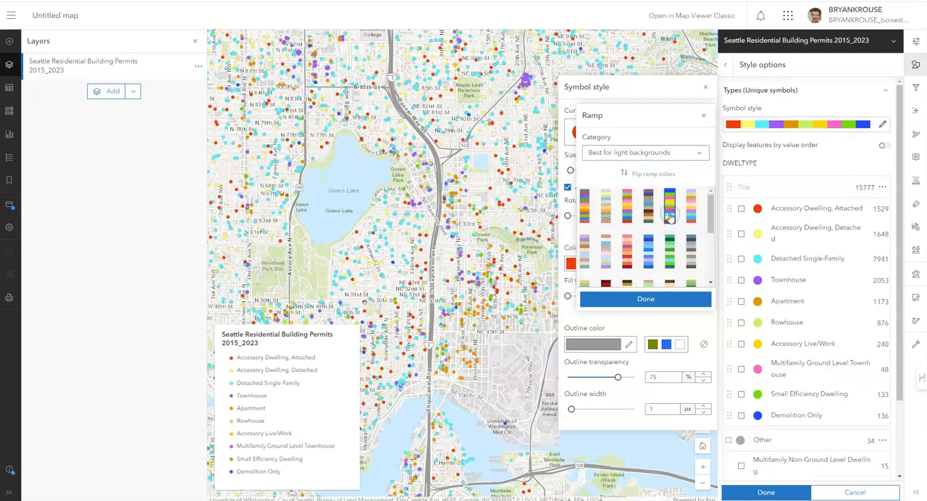
pyautogui.click(692, 216)
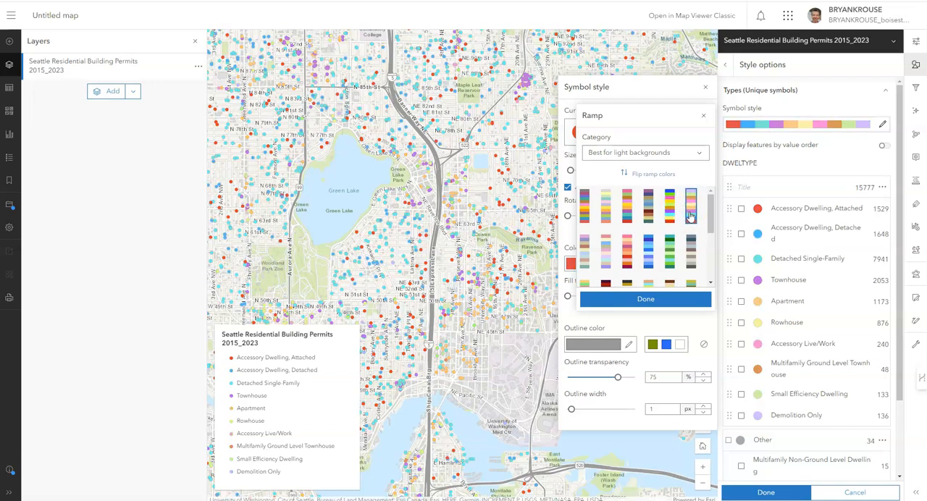
pyautogui.click(690, 249)
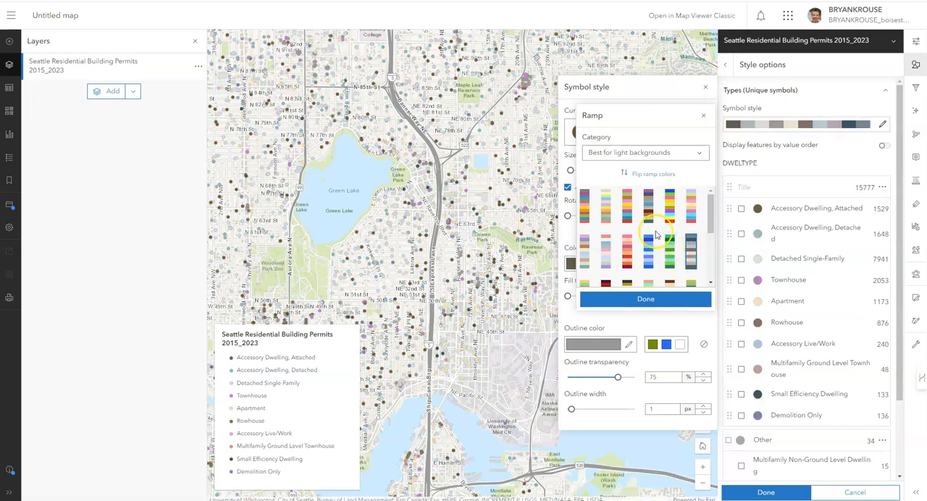
pyautogui.click(650, 255)
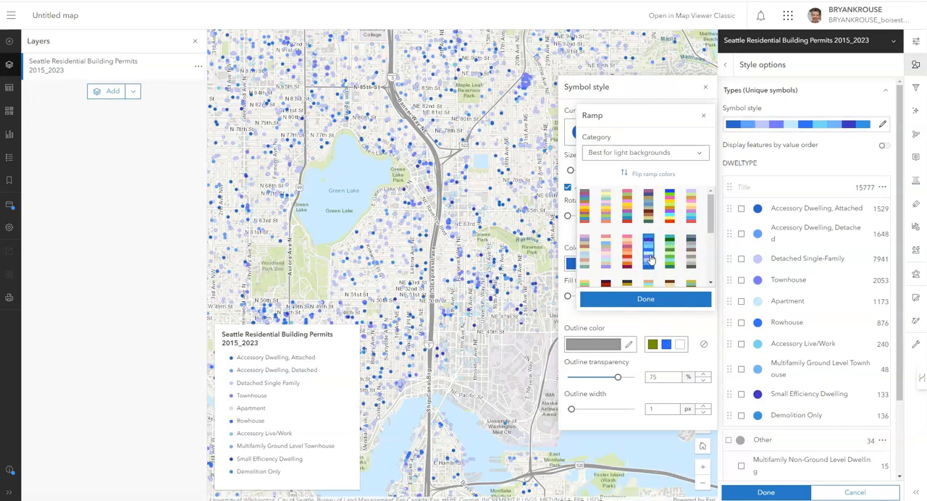
pyautogui.click(628, 259)
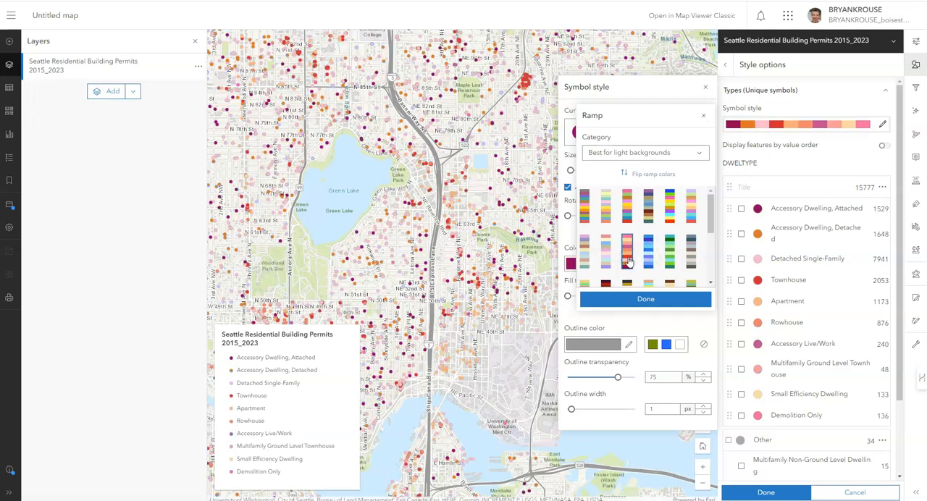
pyautogui.click(605, 253)
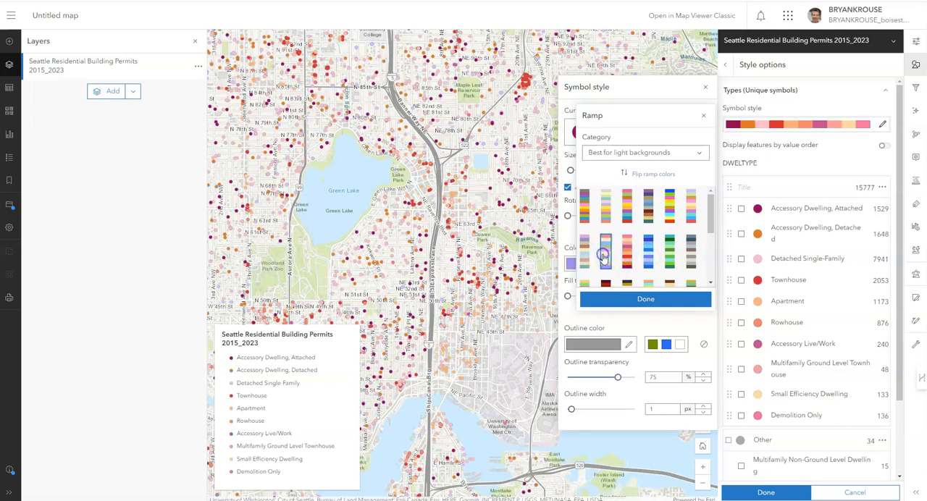
pyautogui.scroll(-3, 616, 255)
pyautogui.click(647, 250)
pyautogui.scroll(-1, 649, 255)
pyautogui.scroll(3, 648, 256)
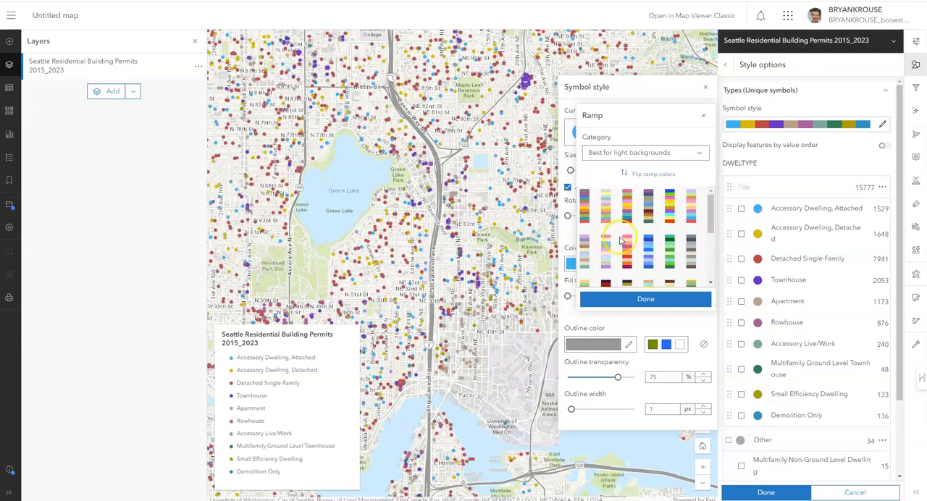
# - Apply the first multicolor ramp, beginning with red, blue, green and purple, to the dwelling types and finish styling the layer
pyautogui.click(584, 216)
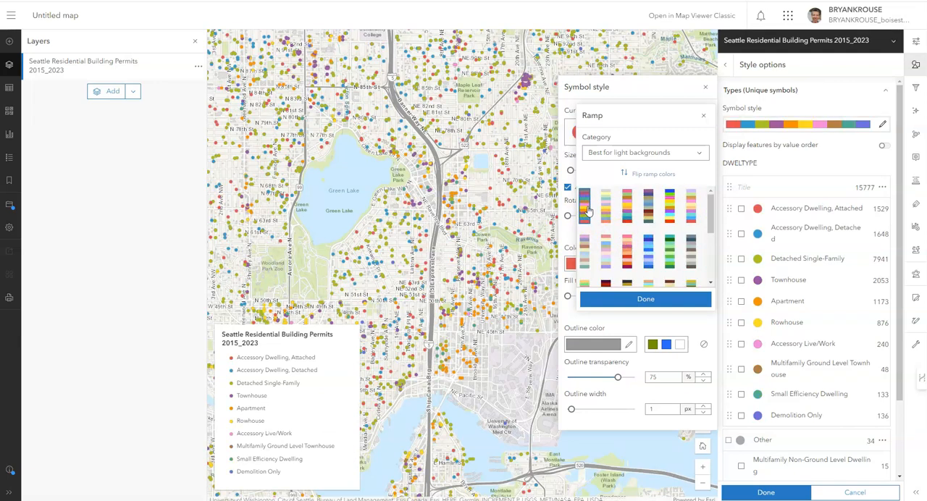
pyautogui.click(689, 303)
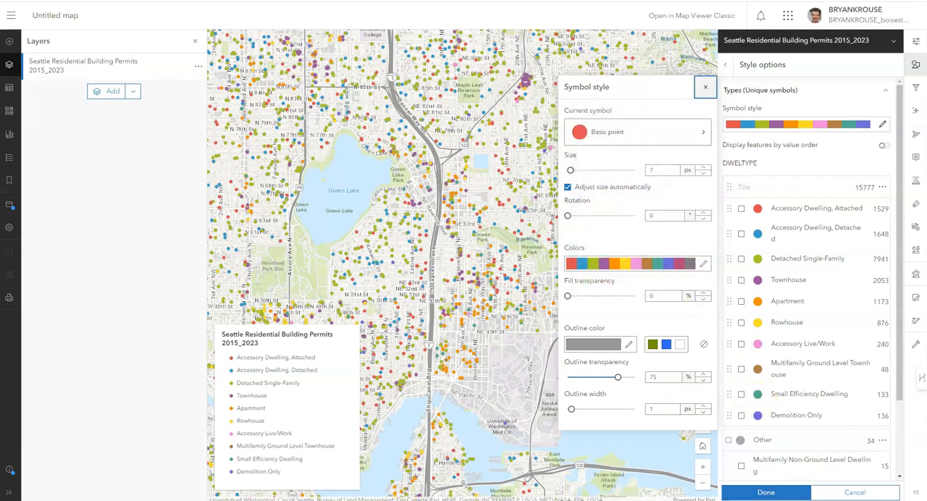
pyautogui.click(780, 495)
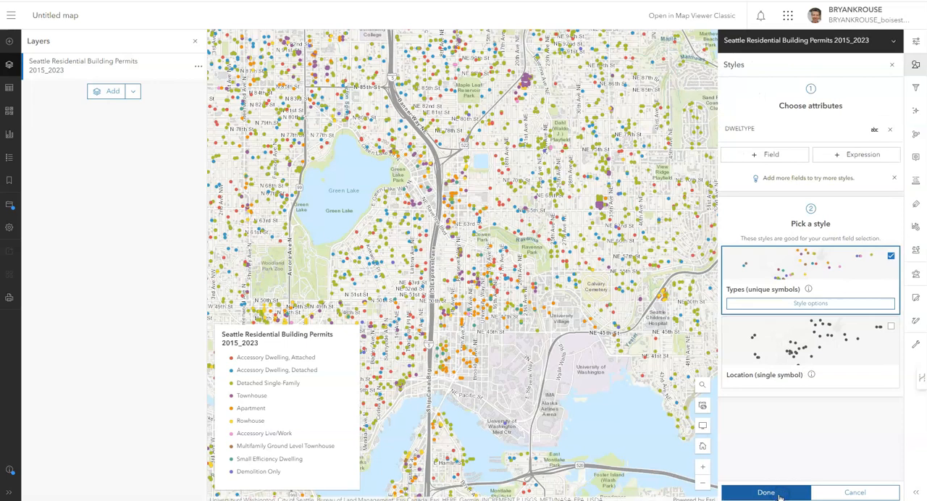
pyautogui.click(792, 495)
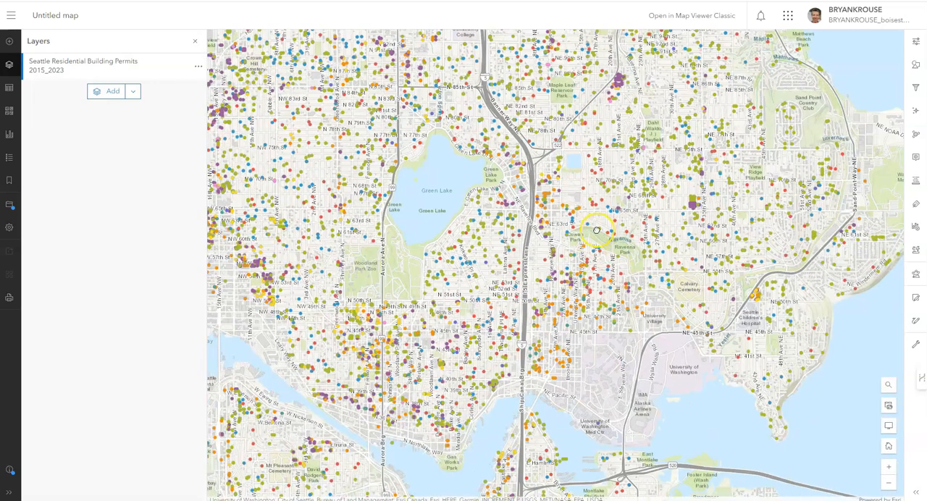
# - Start saving the map as a new item titled Seattle Residential Building Permits 2015_2023
pyautogui.scroll(-2, 595, 231)
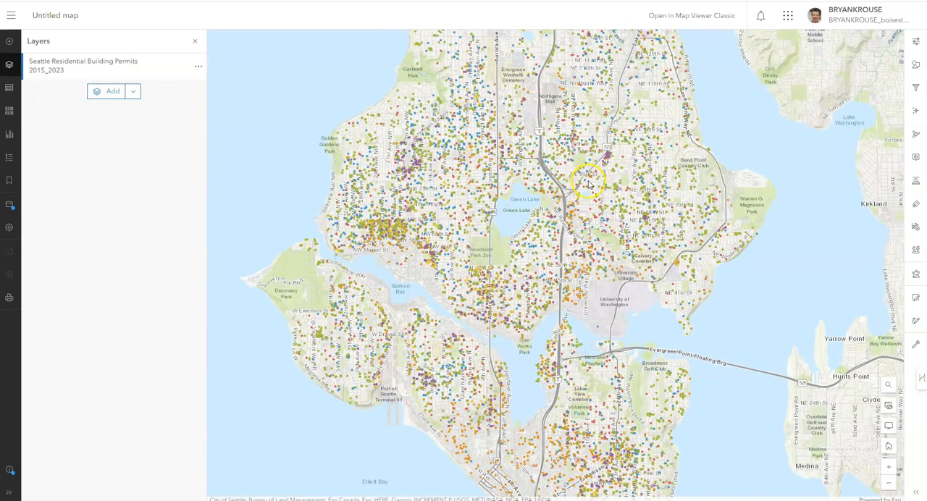
pyautogui.moveTo(588, 184); pyautogui.dragTo(559, 251)
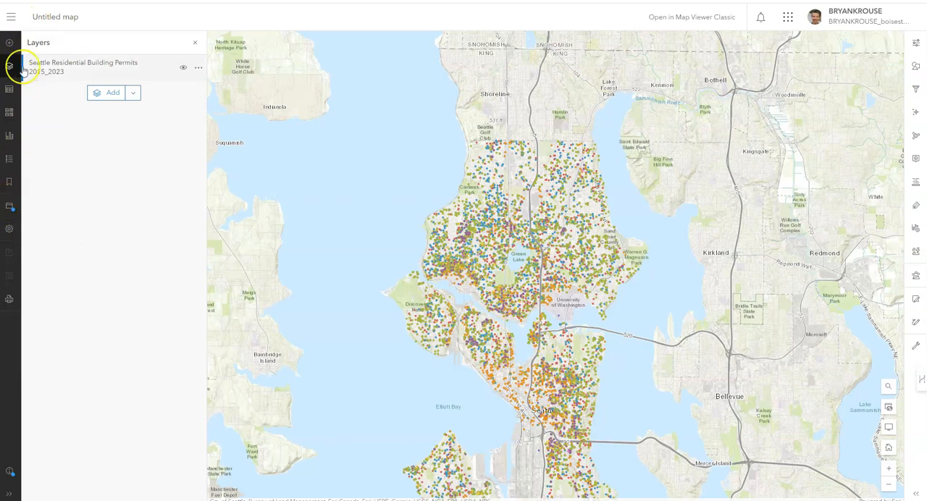
pyautogui.click(10, 208)
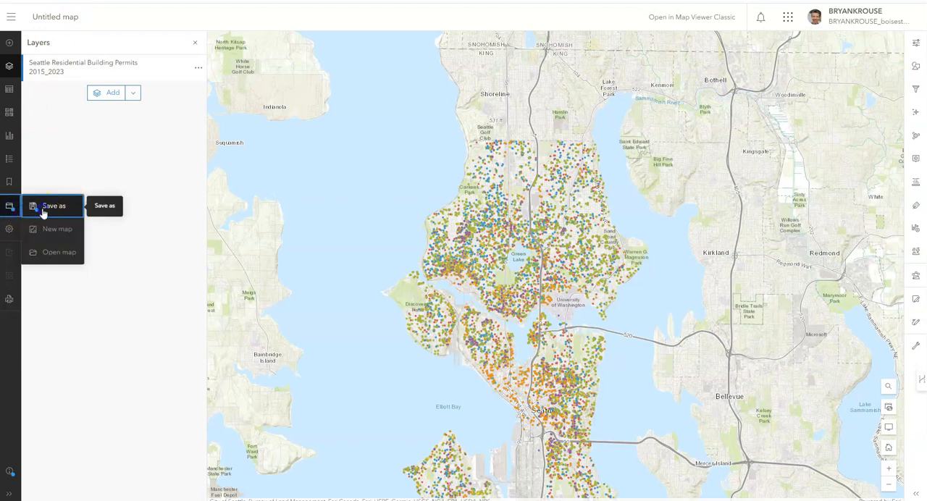
pyautogui.click(43, 208)
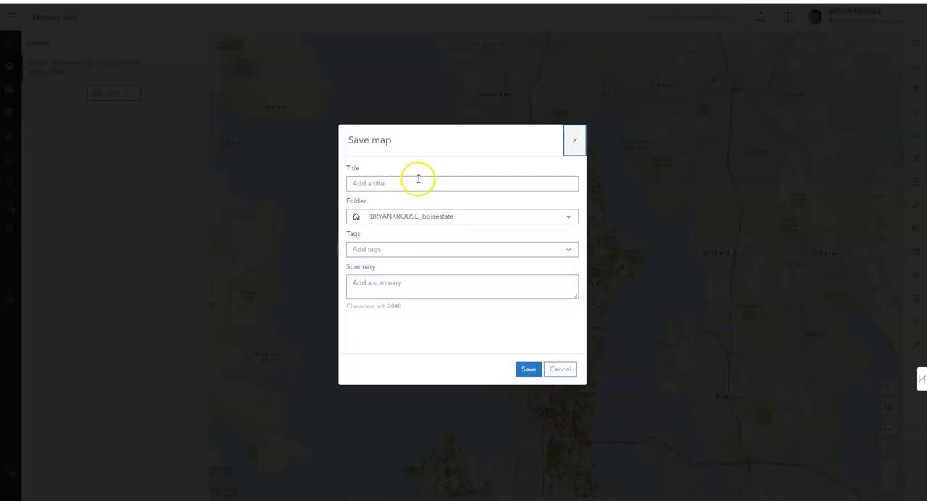
pyautogui.click(419, 180)
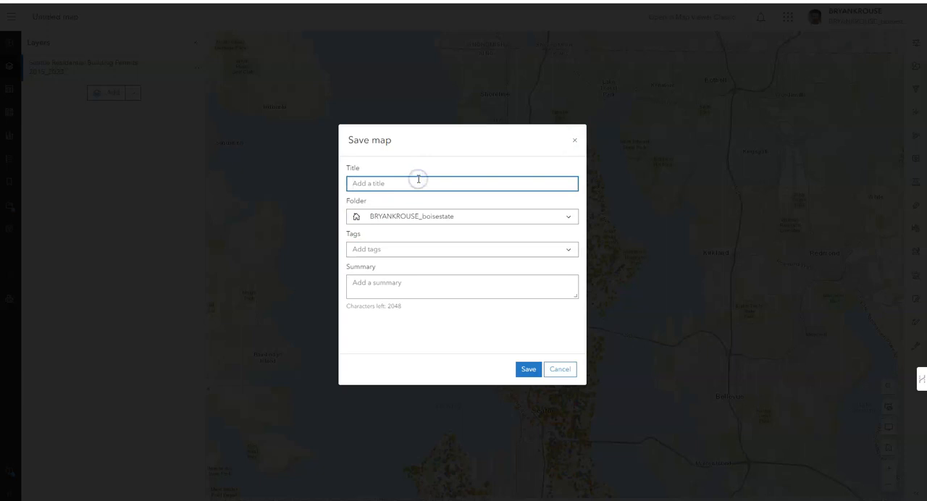
pyautogui.write('Seattle Residential Building Permits 2015_2023')
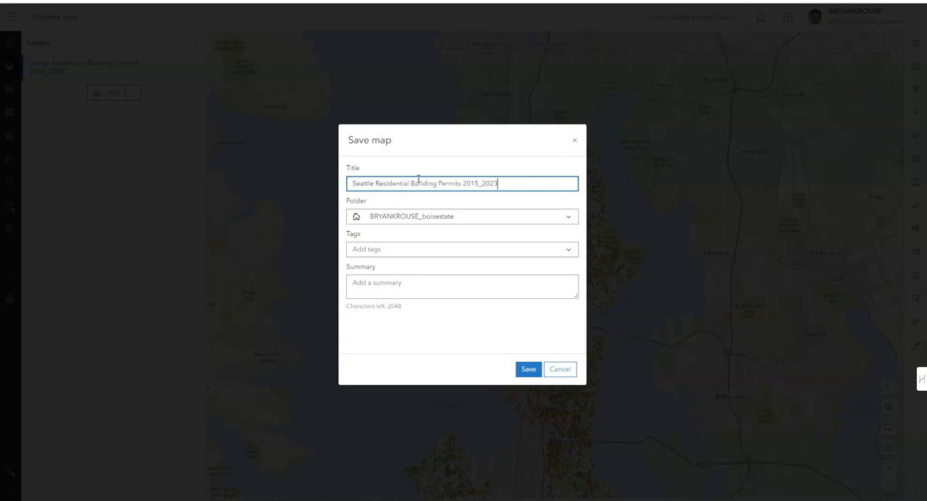
# - Tag the map URBAN 351, enter Seattle Residential Building Permits 2015_2023 as its summary, and save it
pyautogui.click(403, 250)
pyautogui.click(400, 266)
pyautogui.click(389, 287)
pyautogui.write('Seattle Residential Building Permits 2015_2023')
pyautogui.click(431, 327)
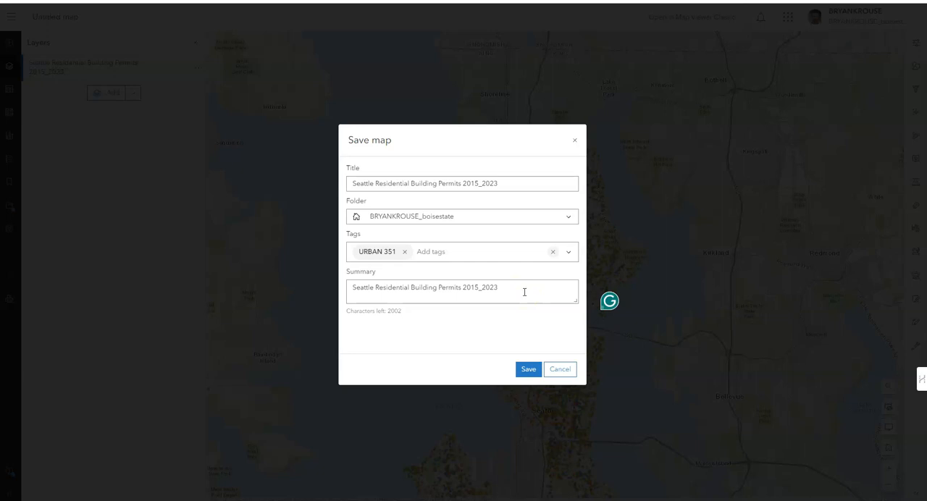
pyautogui.click(529, 372)
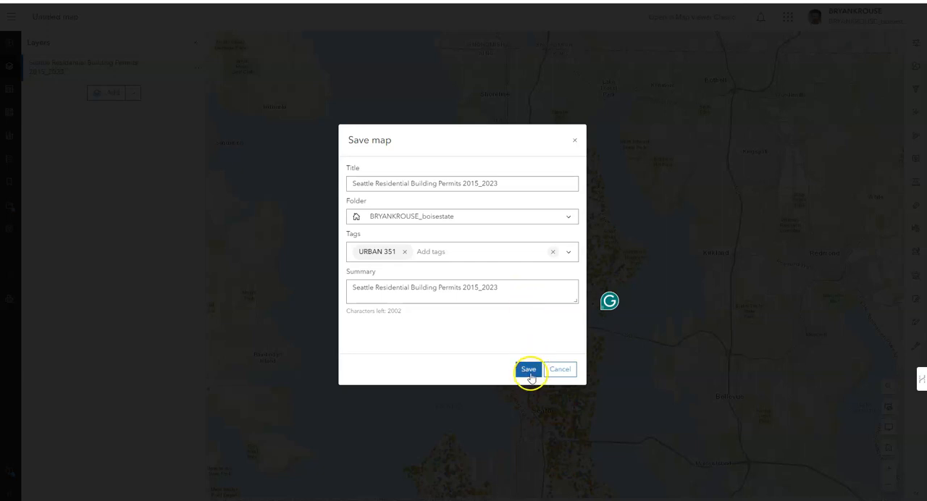